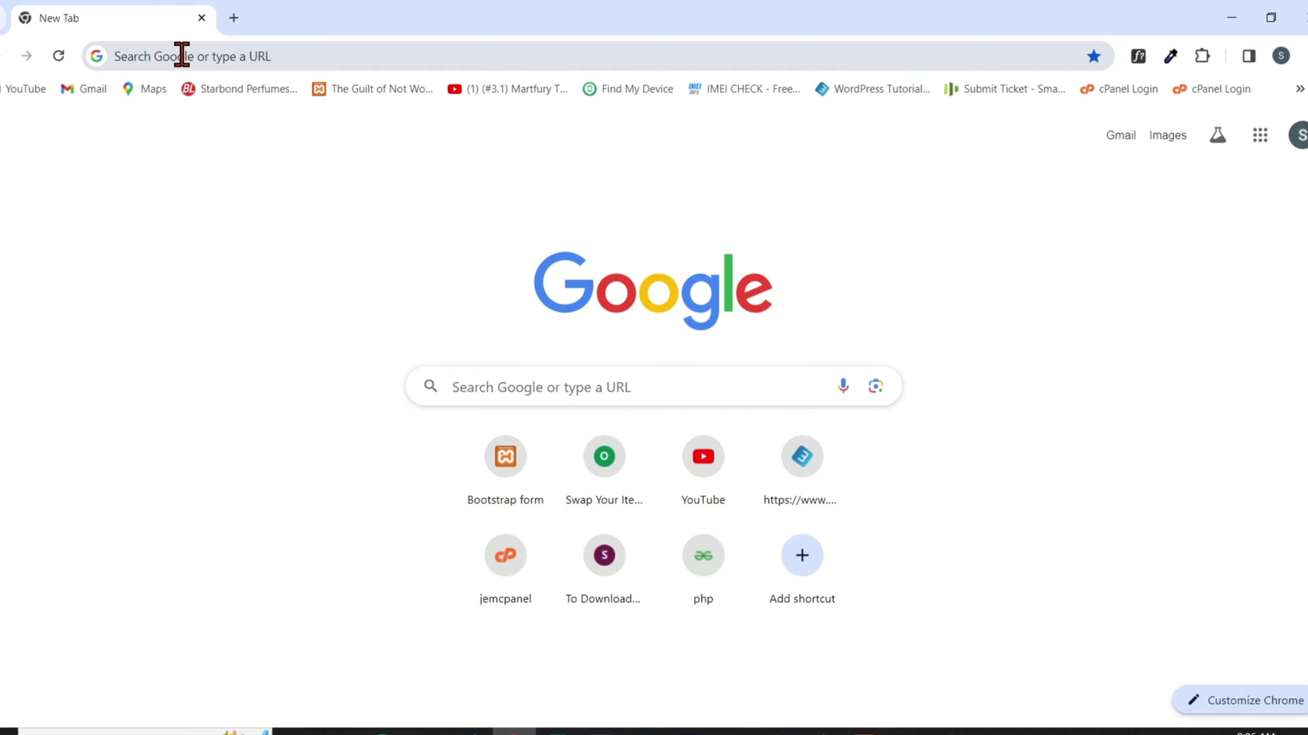
Search Google for copilot.microsoft.com and open the Microsoft Copilot site
click(240, 58)
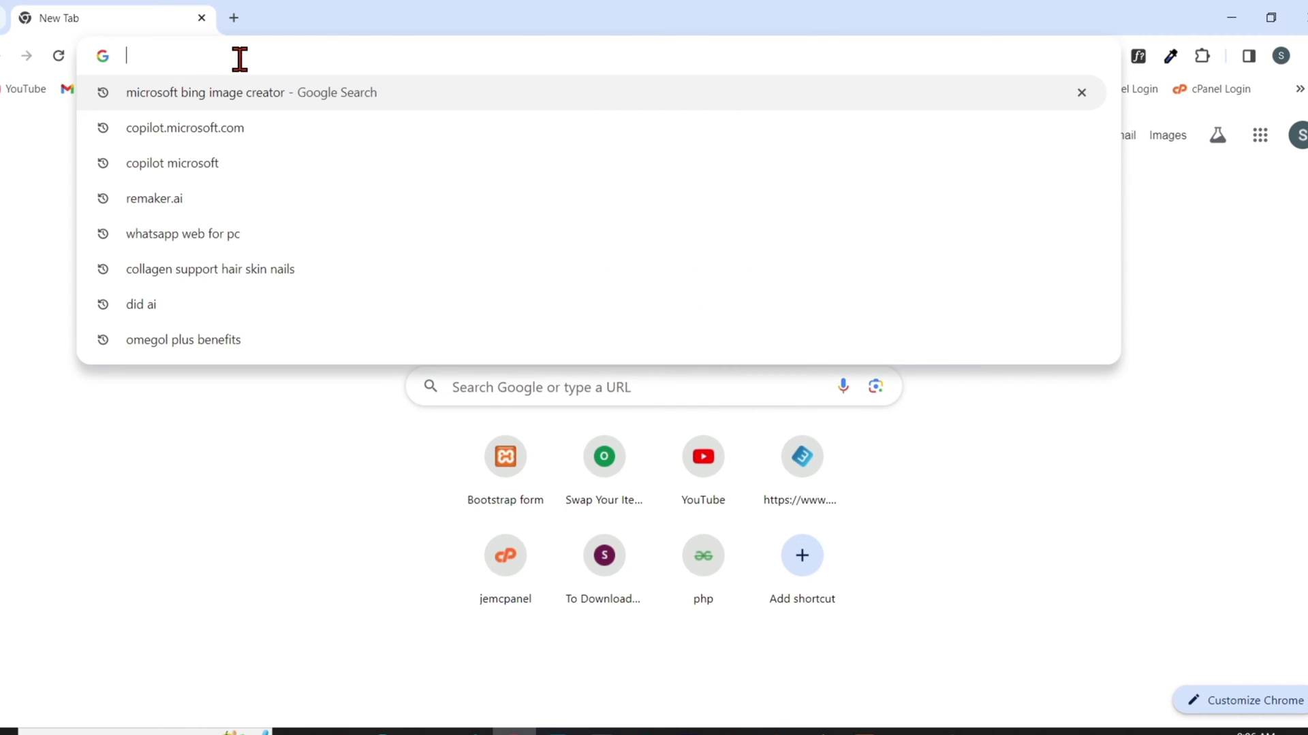
click(206, 129)
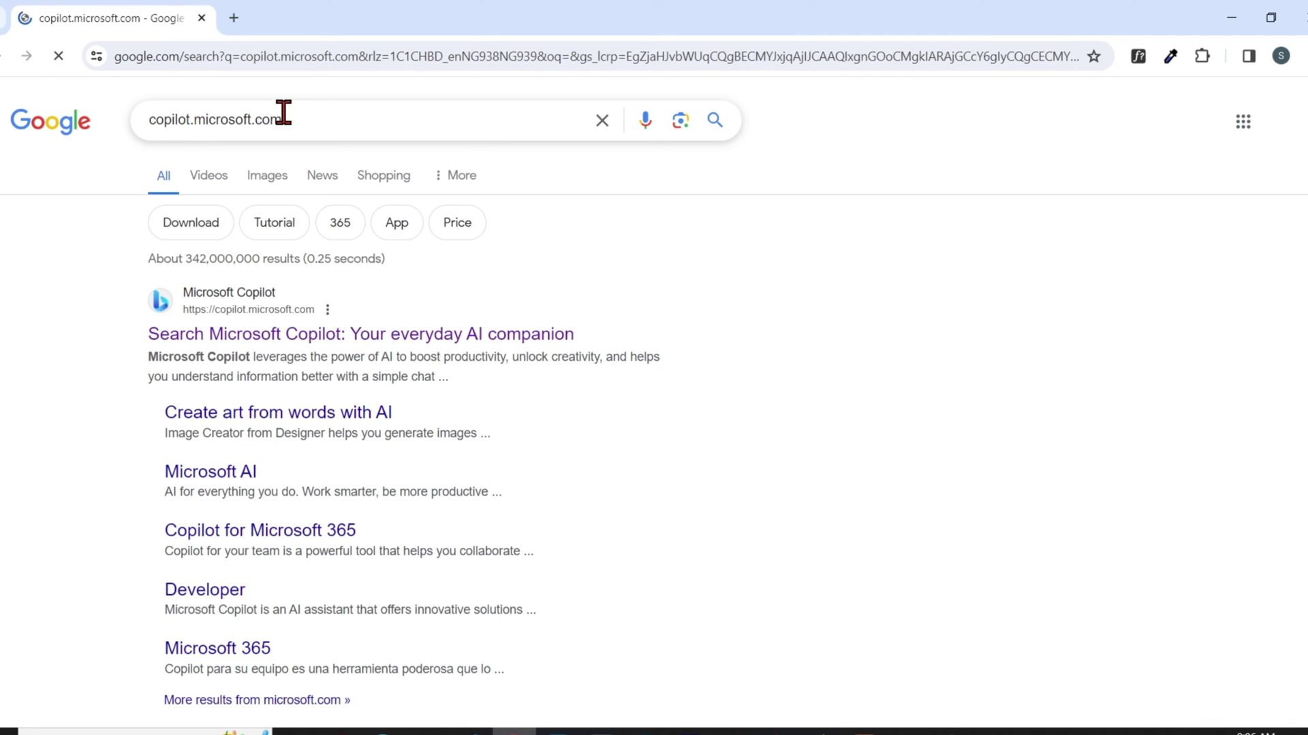
drag(347, 120, 143, 139)
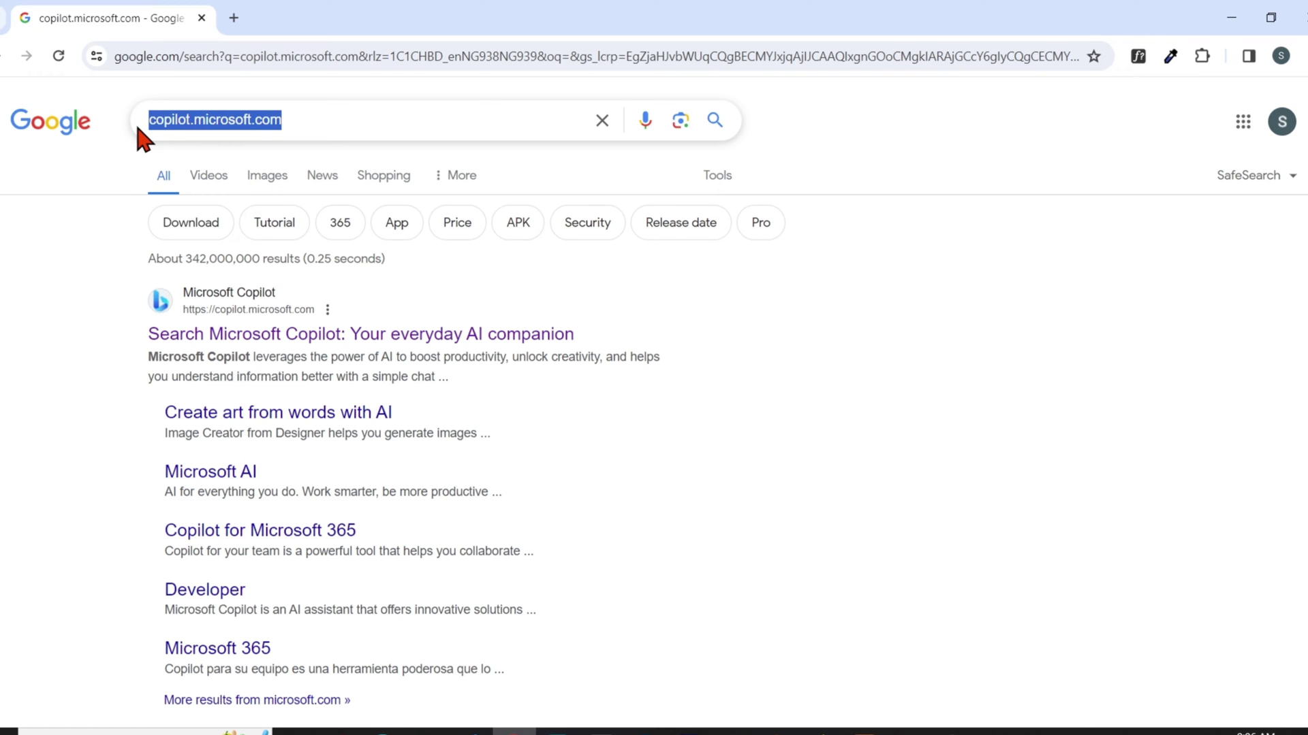
click(315, 117)
click(670, 548)
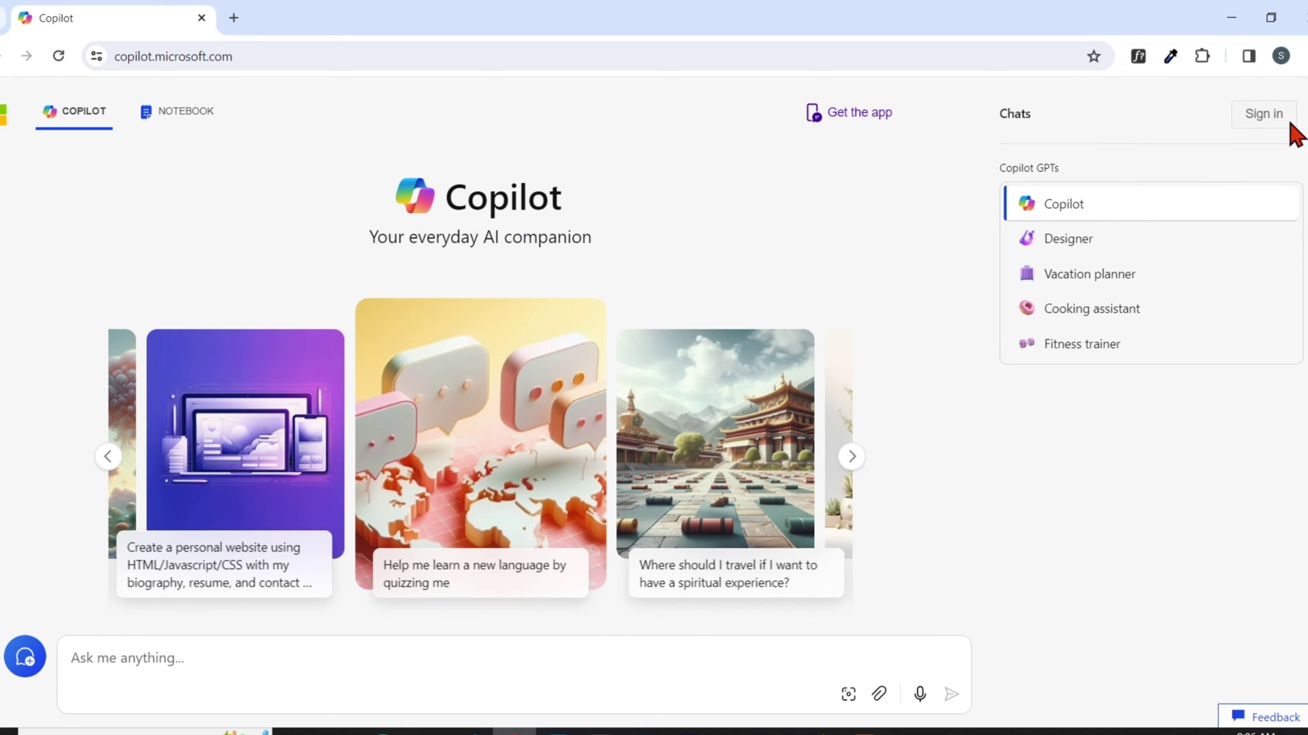
Sign in to Copilot with a personal account and switch to the Designer GPT
click(1253, 117)
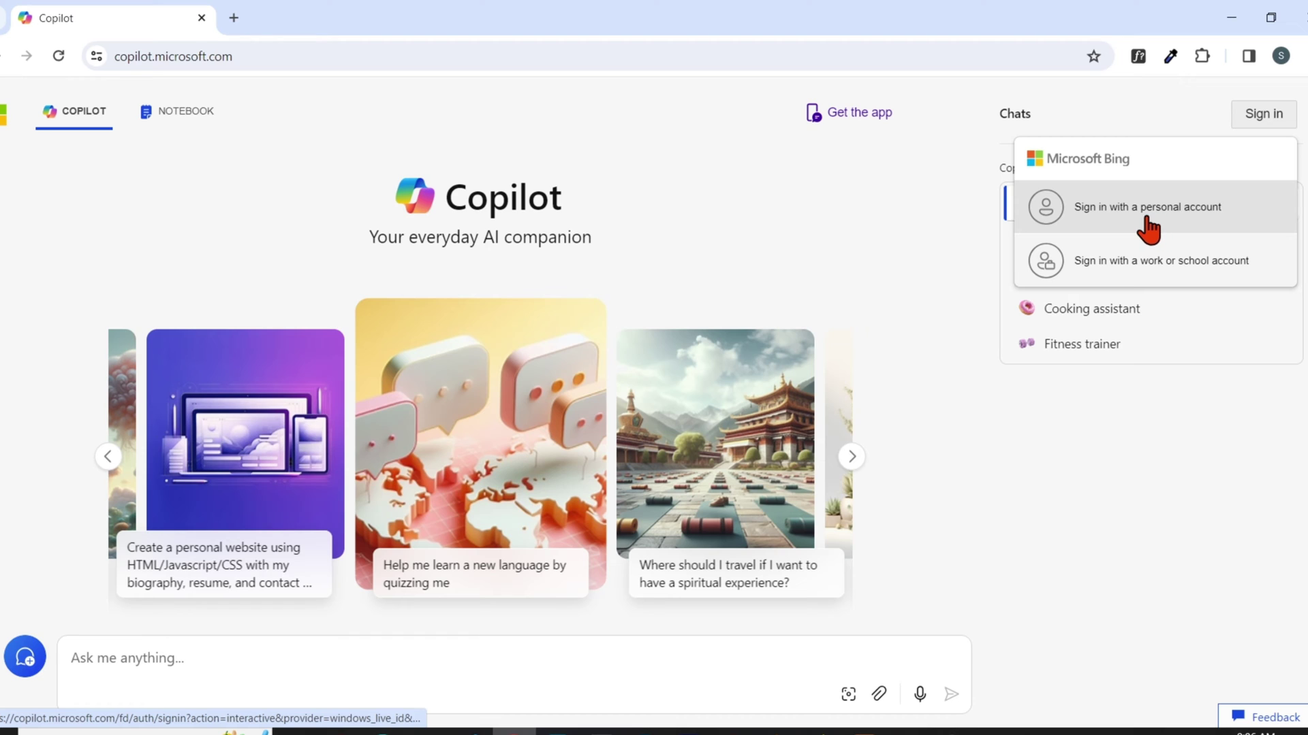
click(1183, 214)
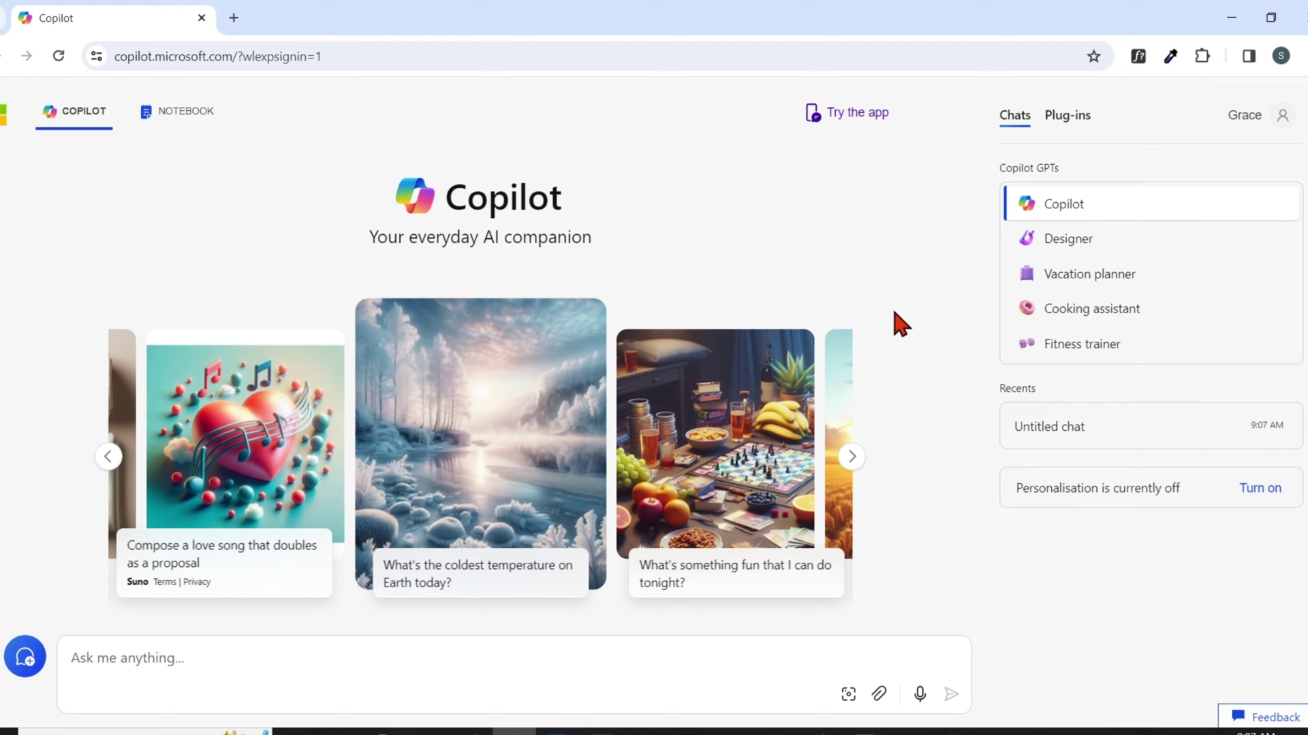
click(1082, 240)
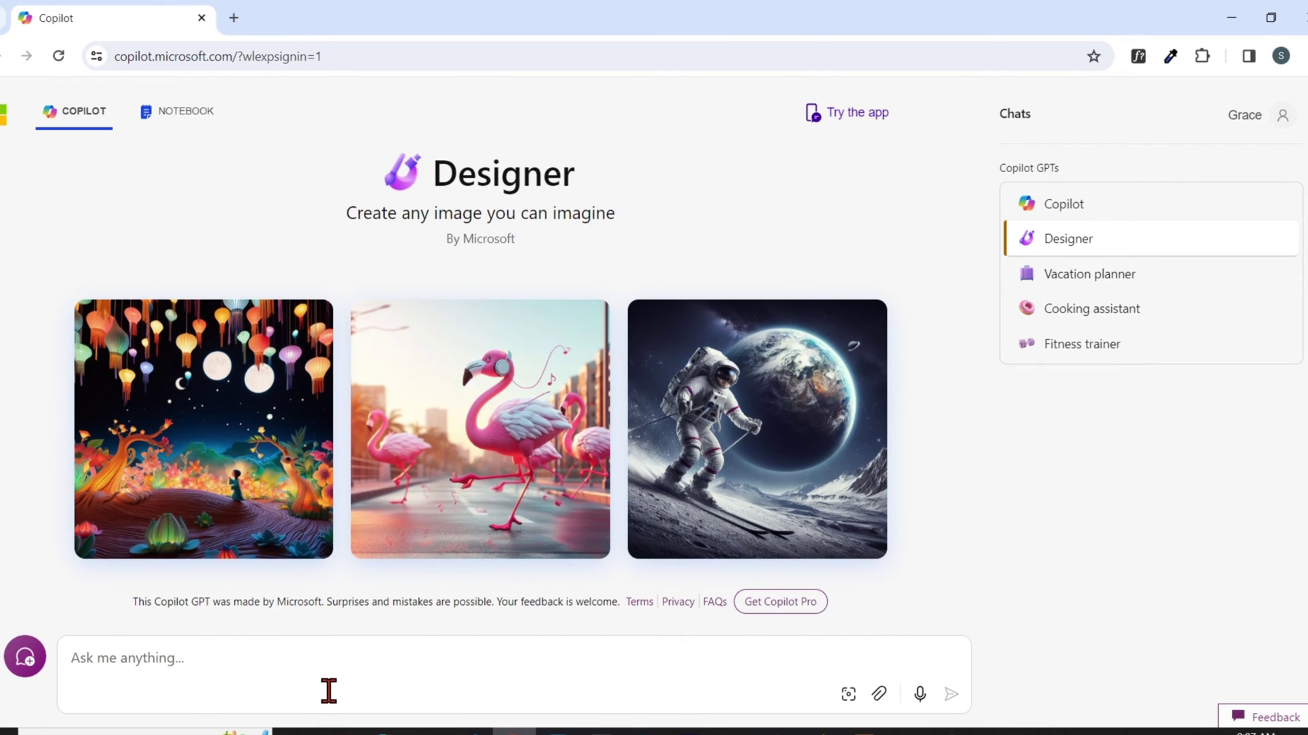
Generate images of a light skin African woman with long black hair, gold hoop earrings and a white "SmJanet channel" shirt in an office
click(290, 688)
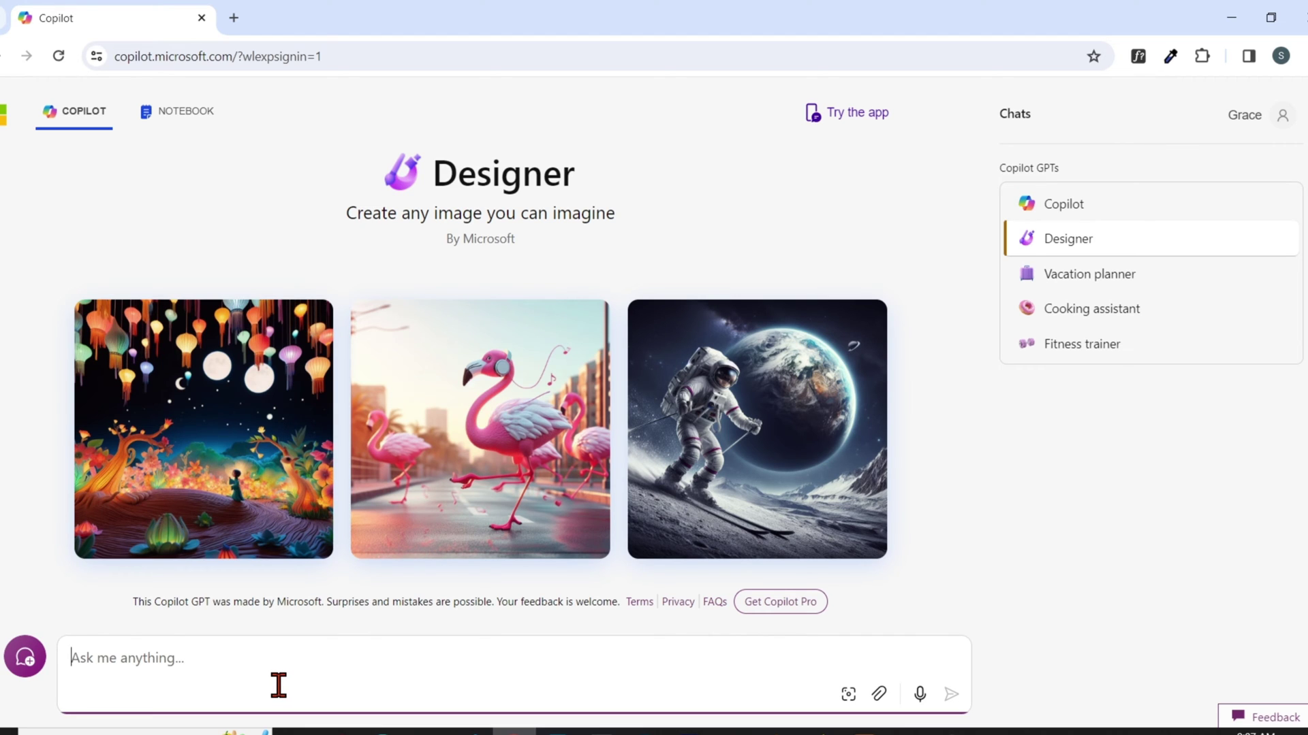
text(A light skin African woman with long black hair, gold hoop earrings, white shirt that says "SmJanet channel" in gold and dark denim jeans, looking into the camera sitting down professionally straight on a pink chair and a table is in her front in an office setting with a laptop in her front , a glass and gold end table with a gold coffee mug beside her, with a friendly smile)
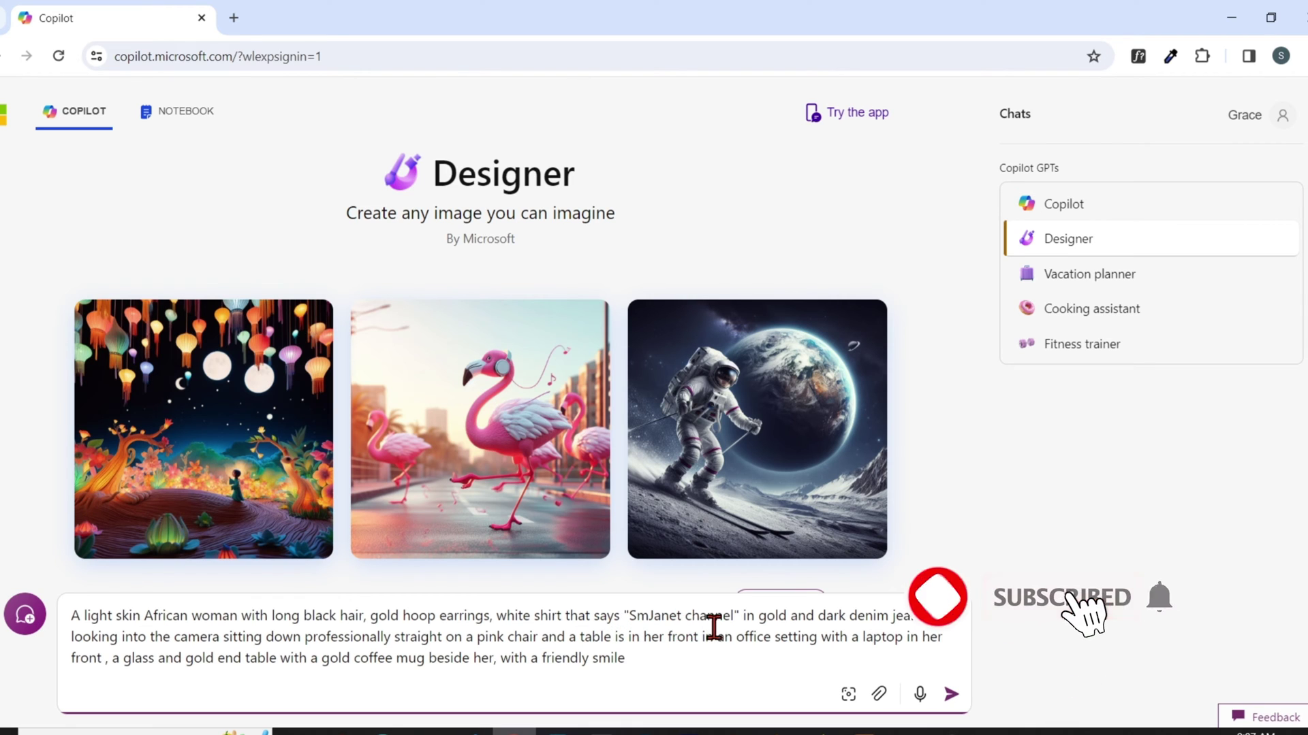
drag(621, 615, 739, 613)
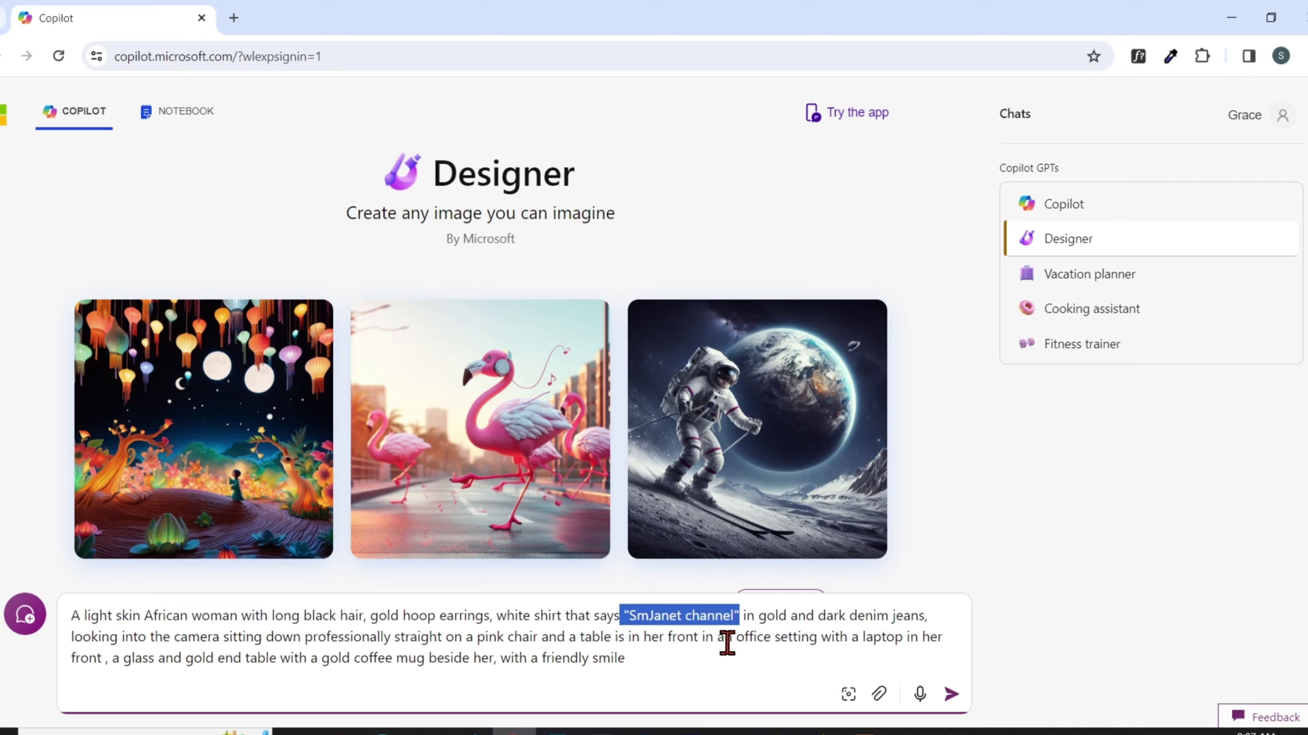
click(698, 636)
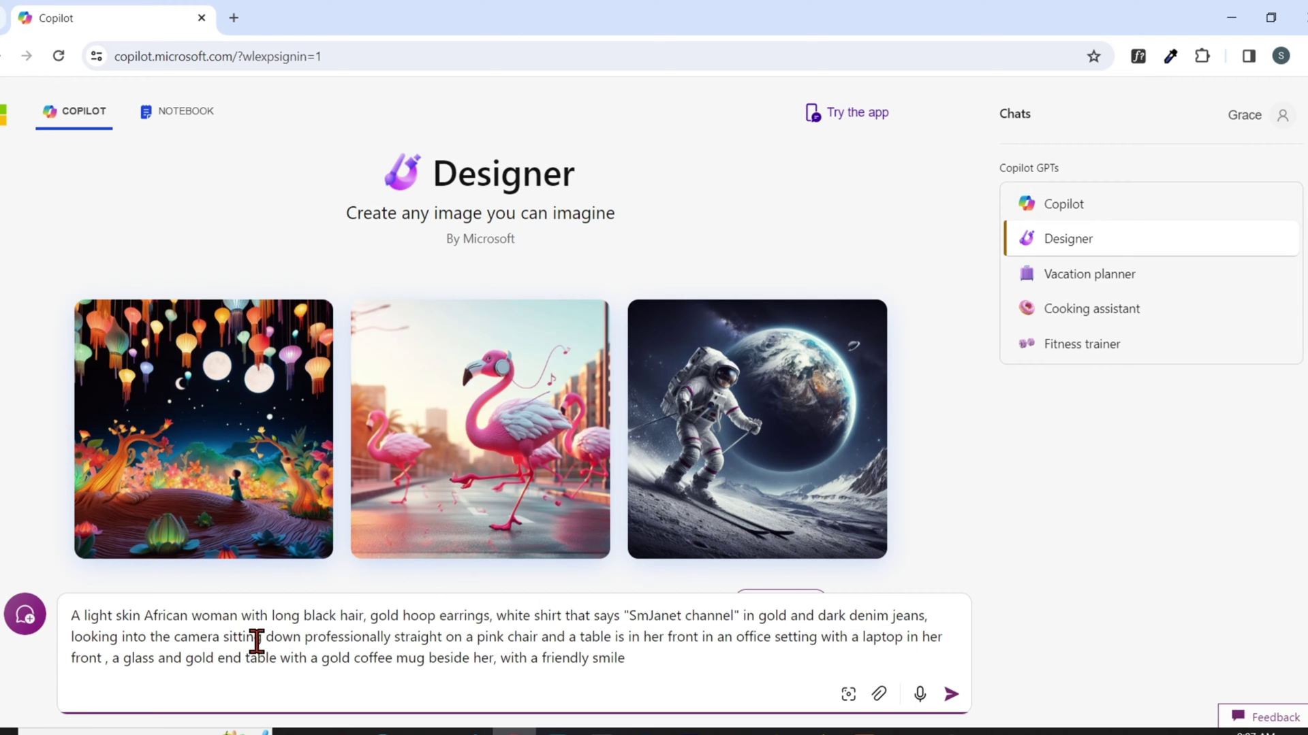
drag(640, 653, 49, 608)
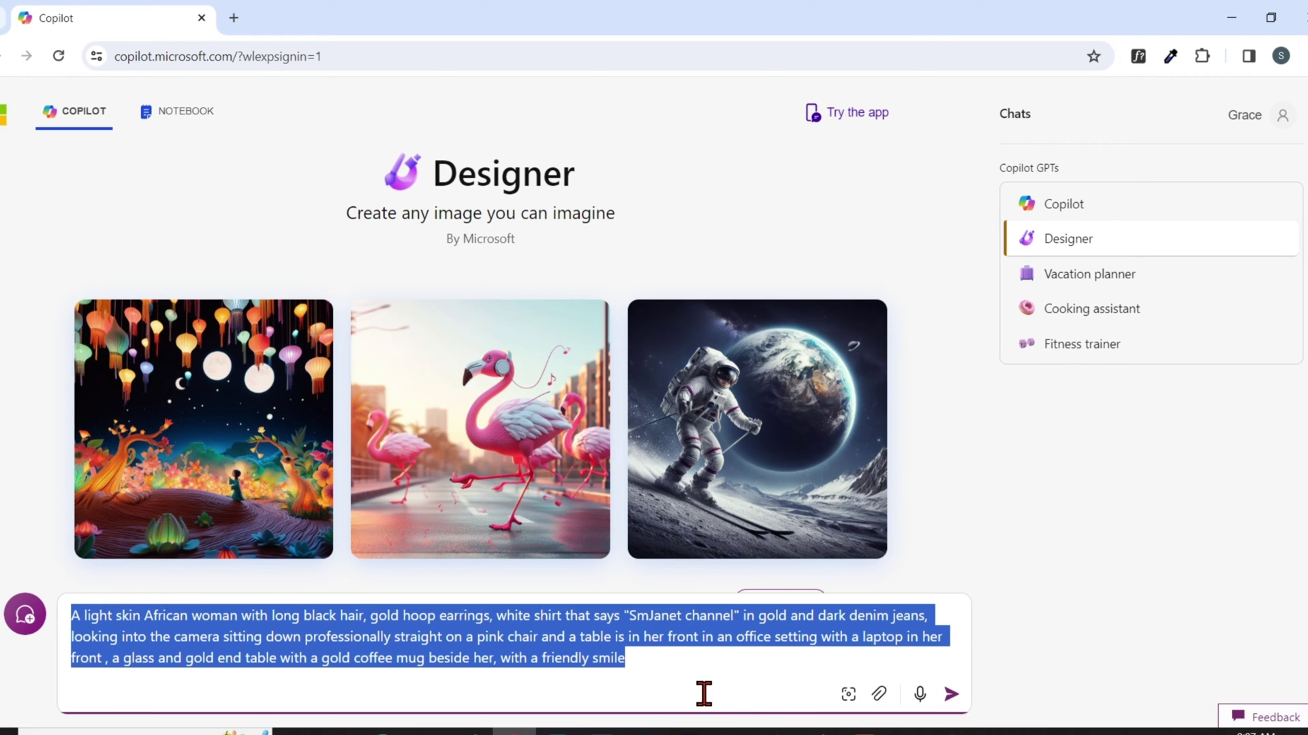
click(950, 694)
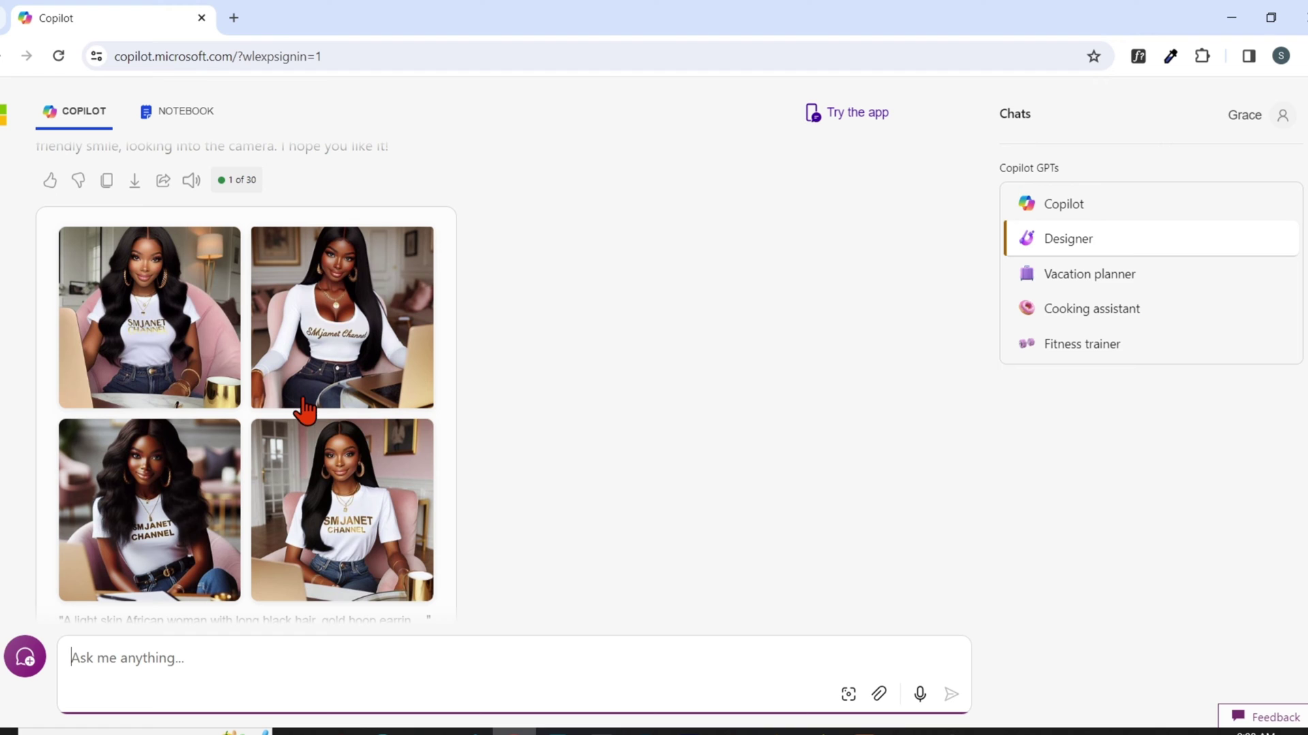
View the generated images at full size and download the one with straight hair, a pink chair and a framed picture behind
click(332, 512)
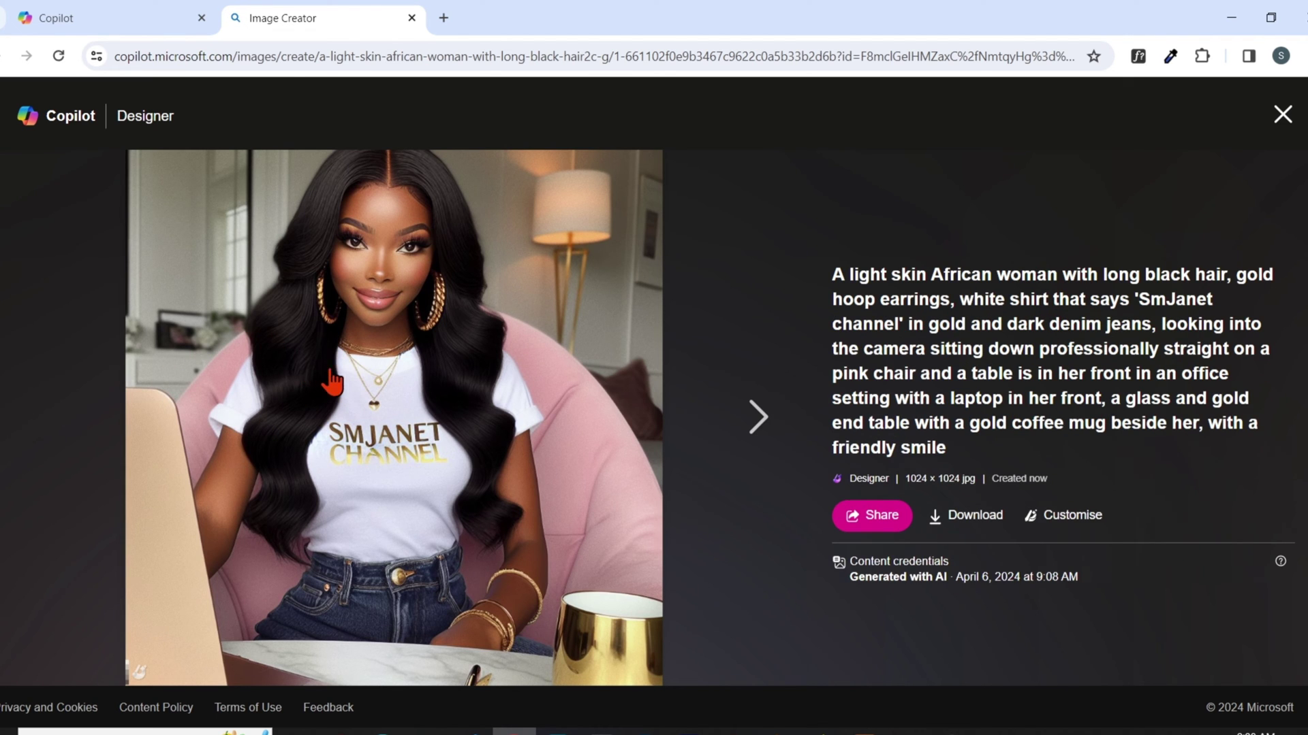
click(96, 18)
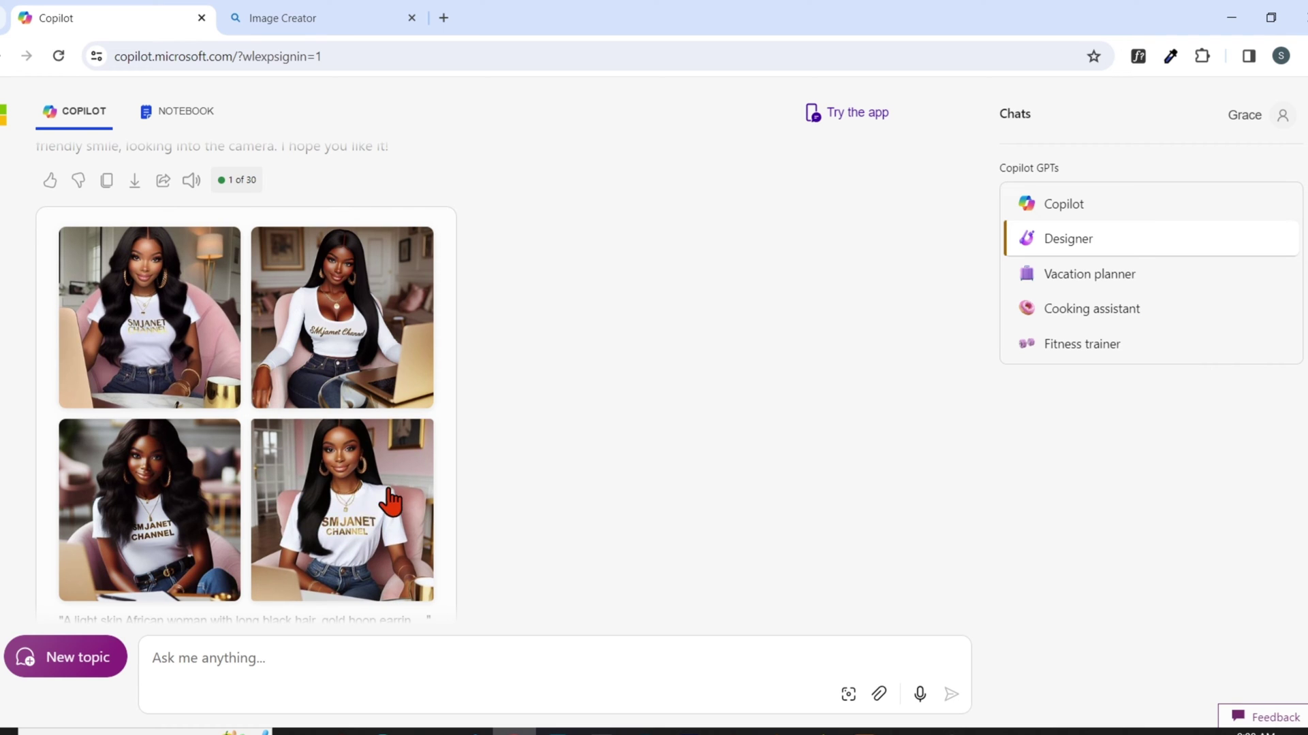
click(350, 519)
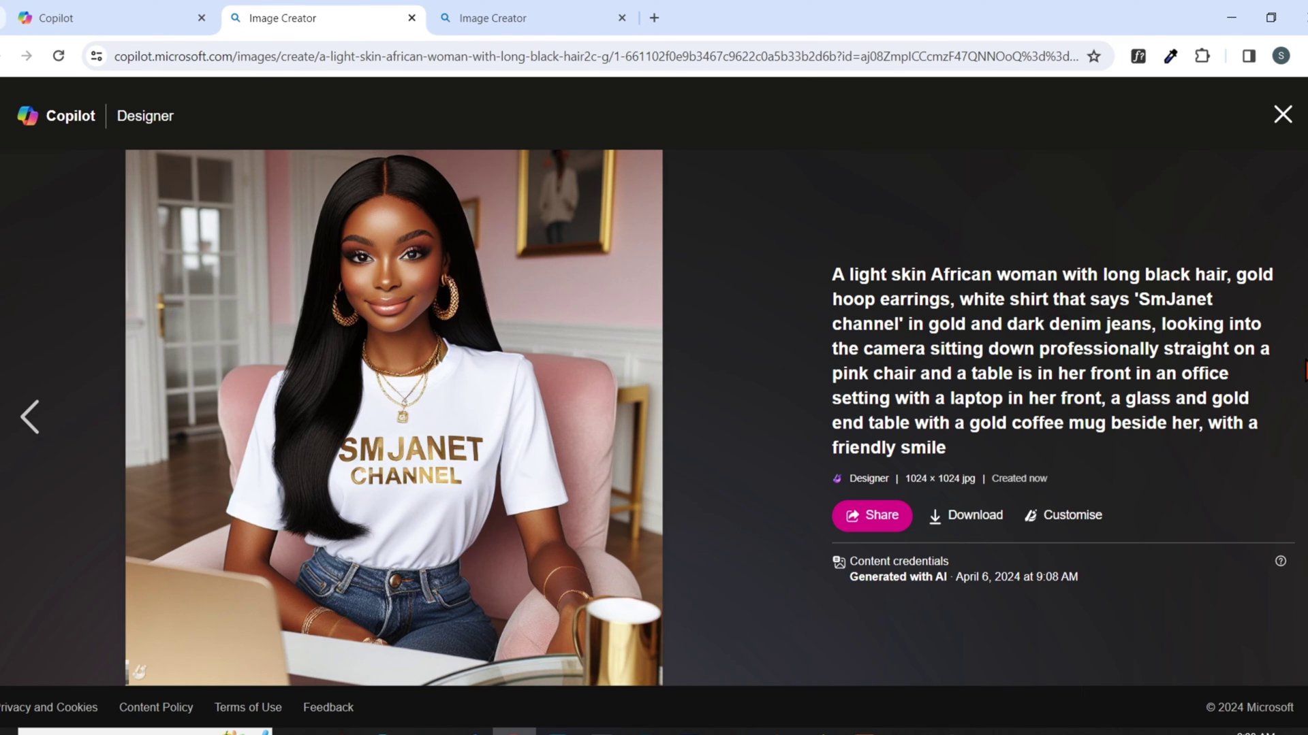
click(973, 522)
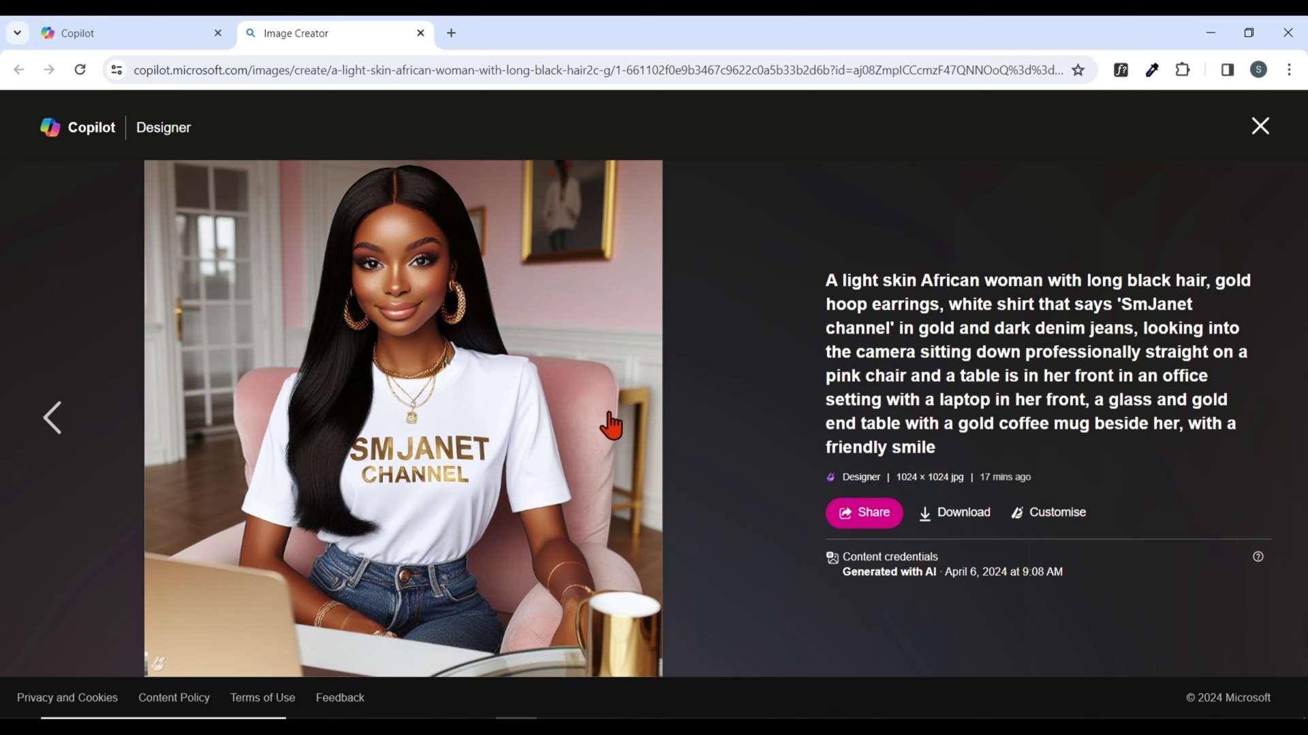
Search for "phot.ai image extender" in a new tab and open Phot.AI's Free AI Image Extender page
click(451, 32)
click(420, 72)
text(phot.ai image extender)
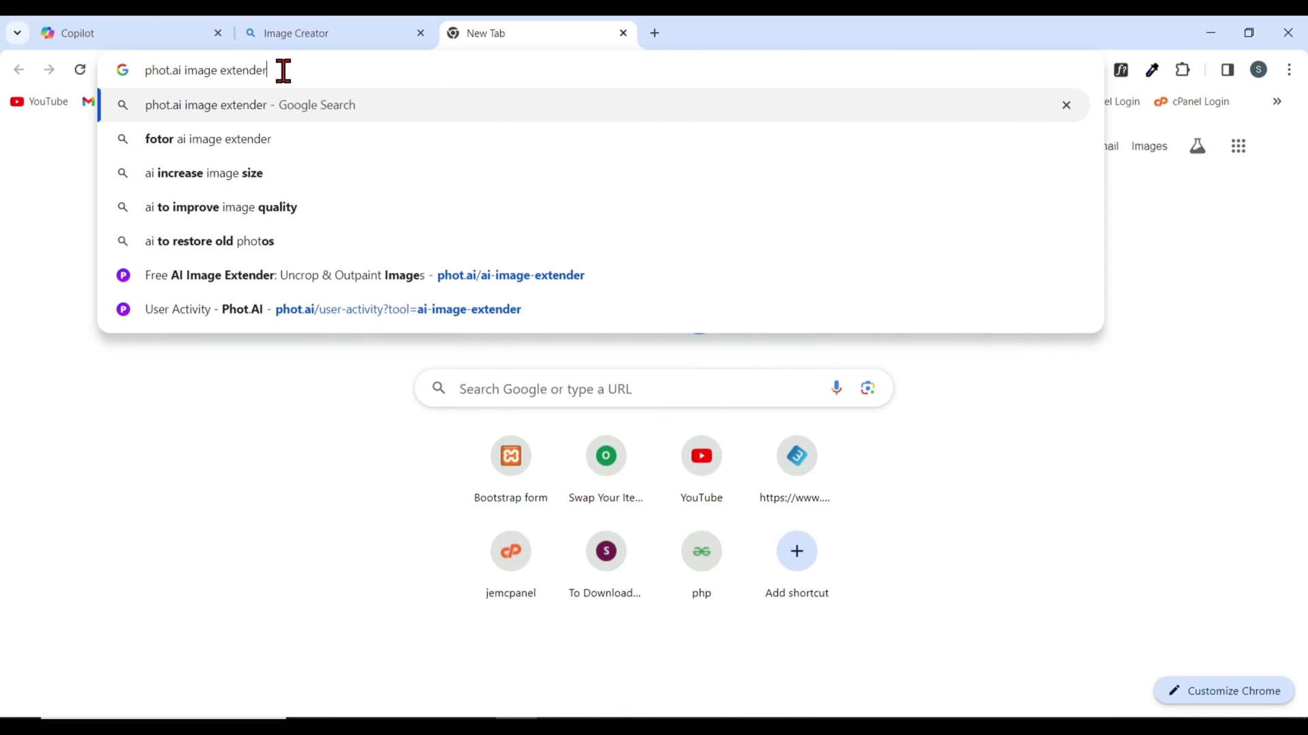
drag(289, 73, 117, 70)
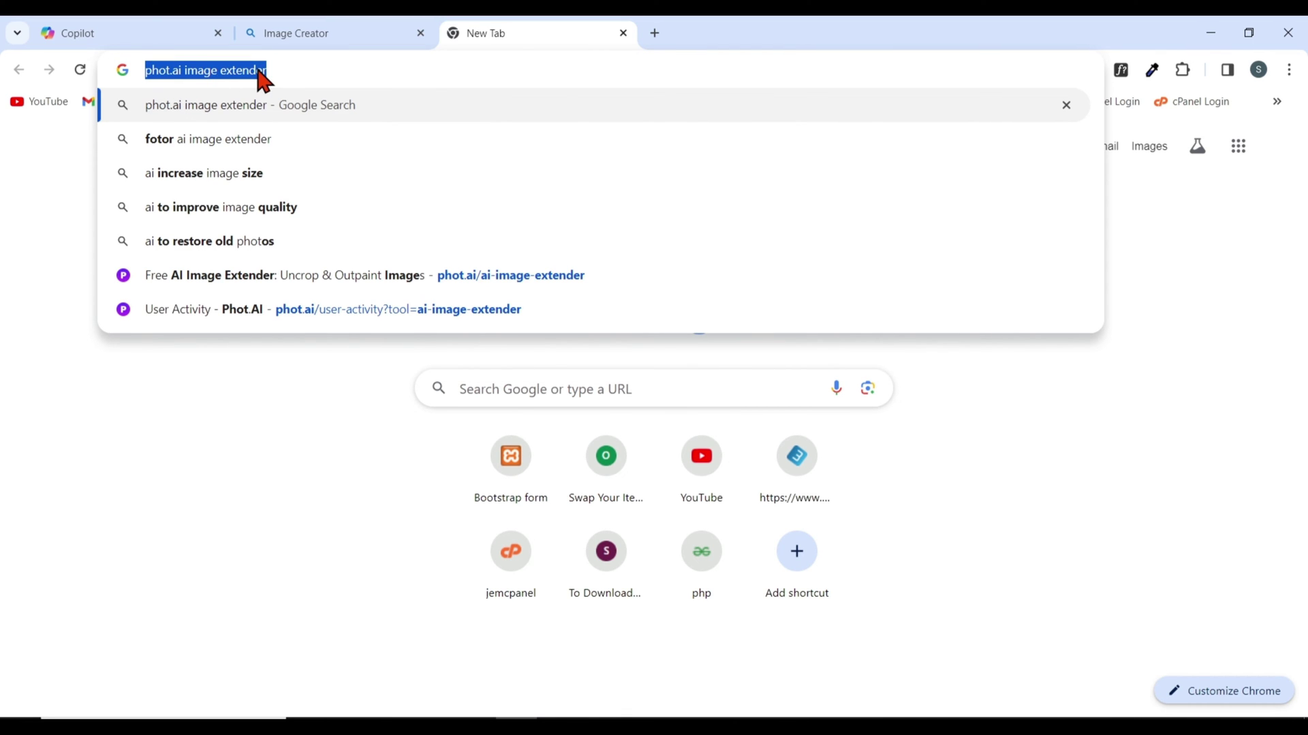
key(Return)
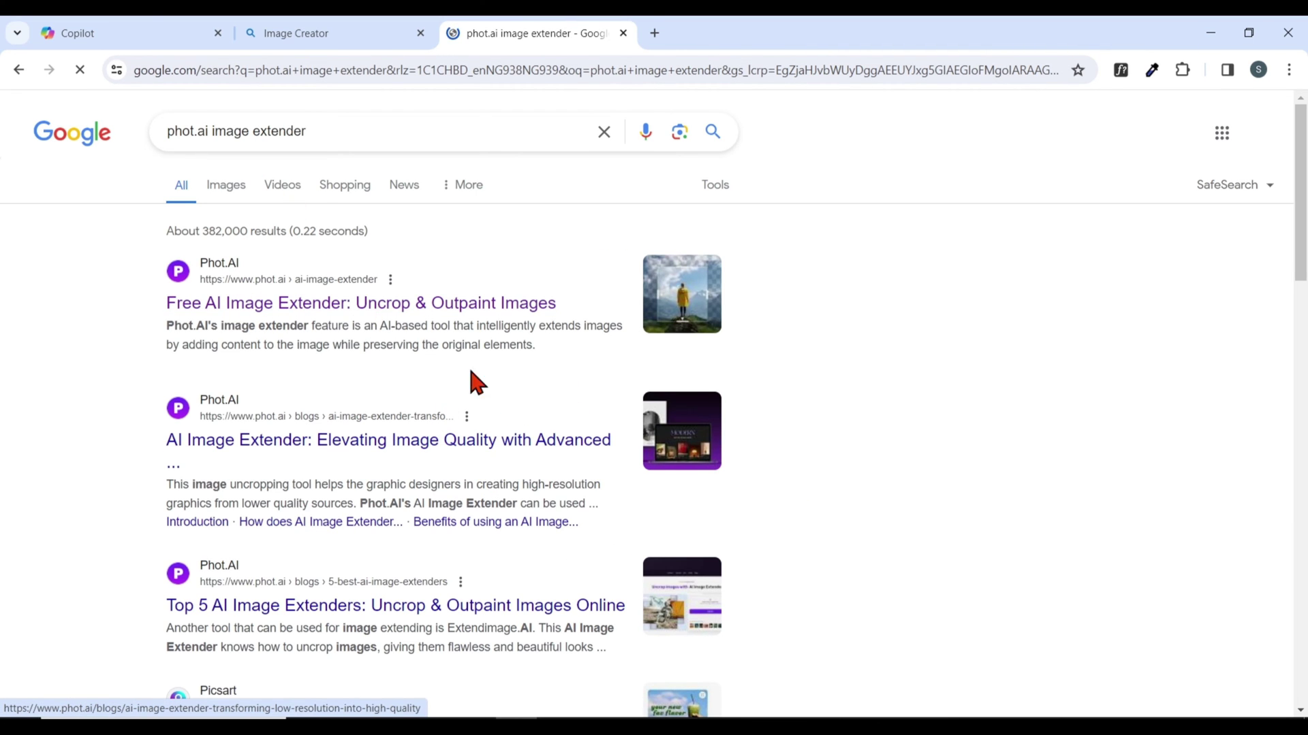
click(358, 307)
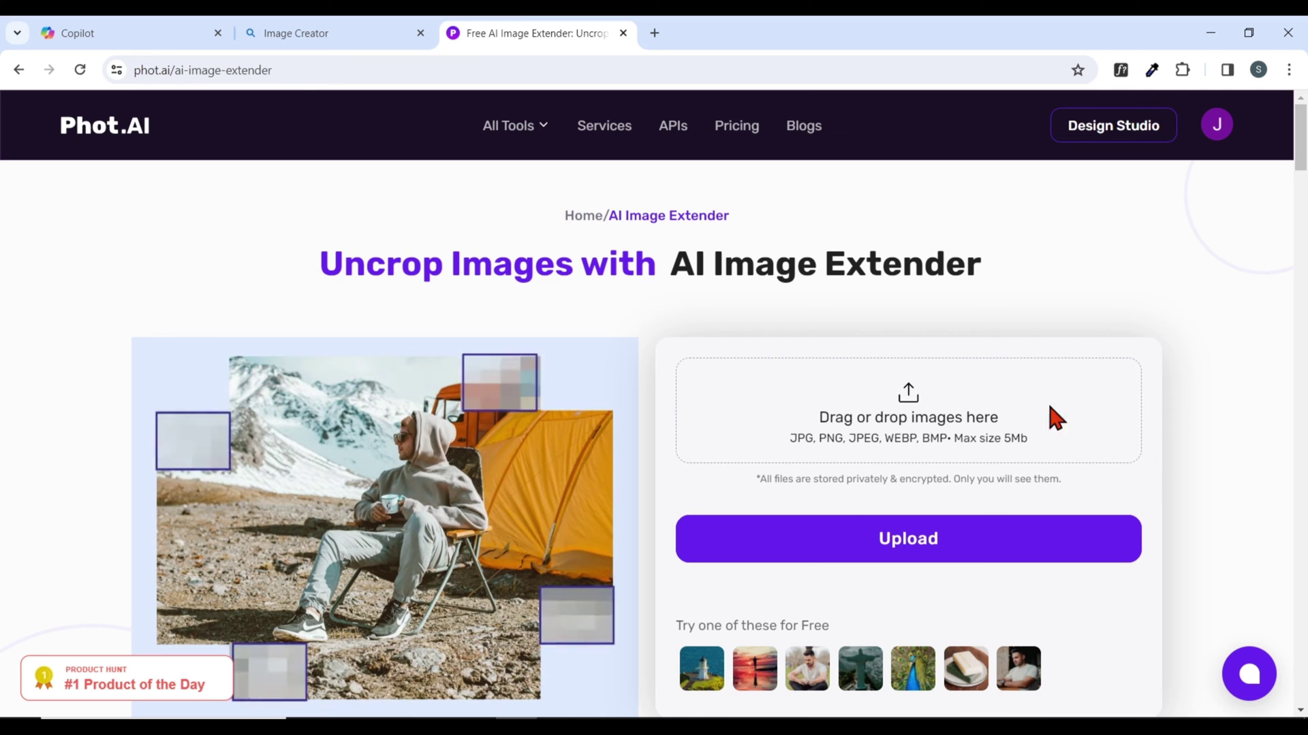
Upload _4ac5cac2-da72-4935-9d49-6f70696b1c17.jpg from the Look_alike_pc folder to the AI Image Extender
click(901, 414)
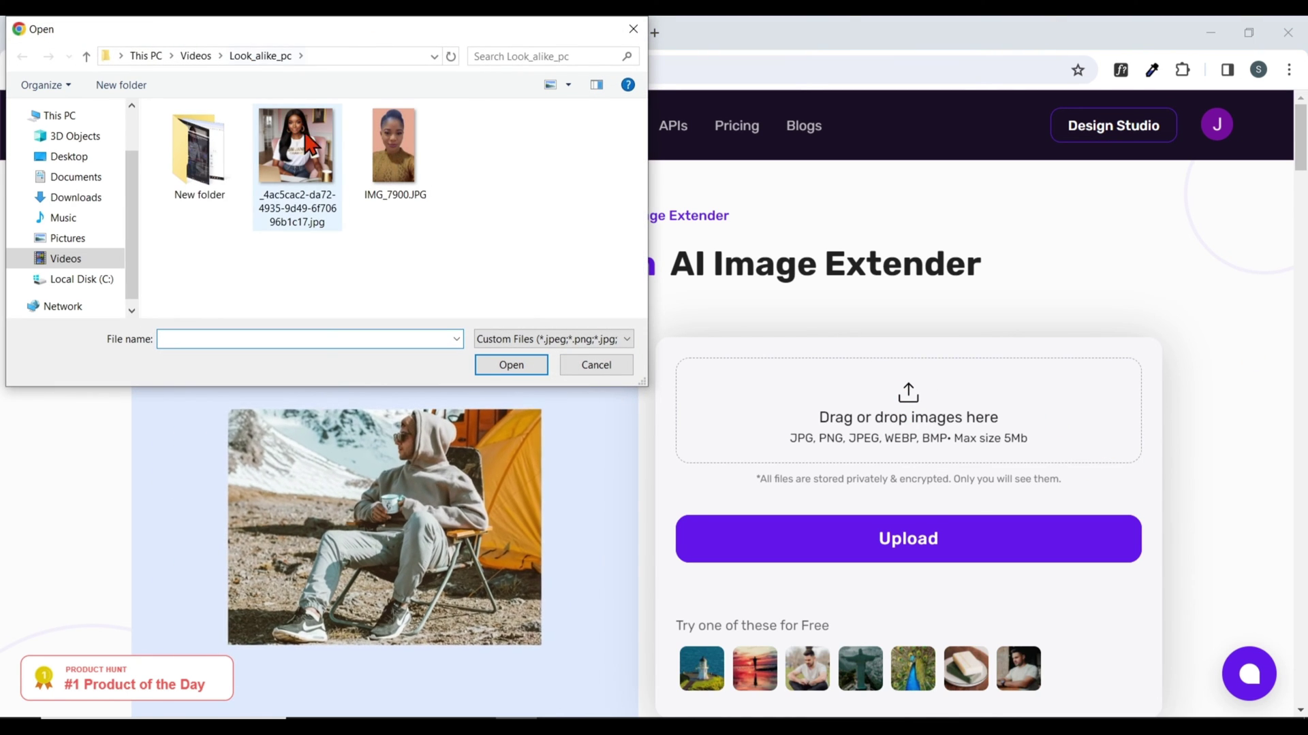
click(316, 154)
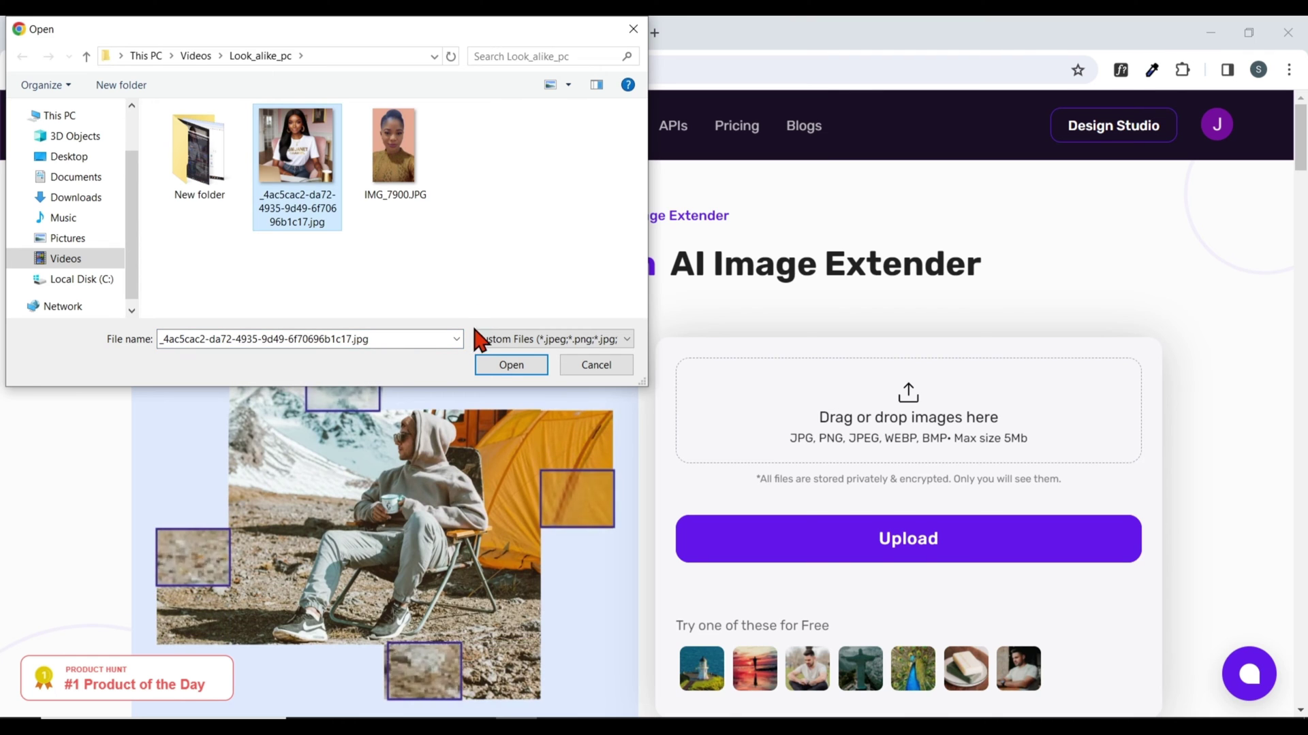
click(511, 365)
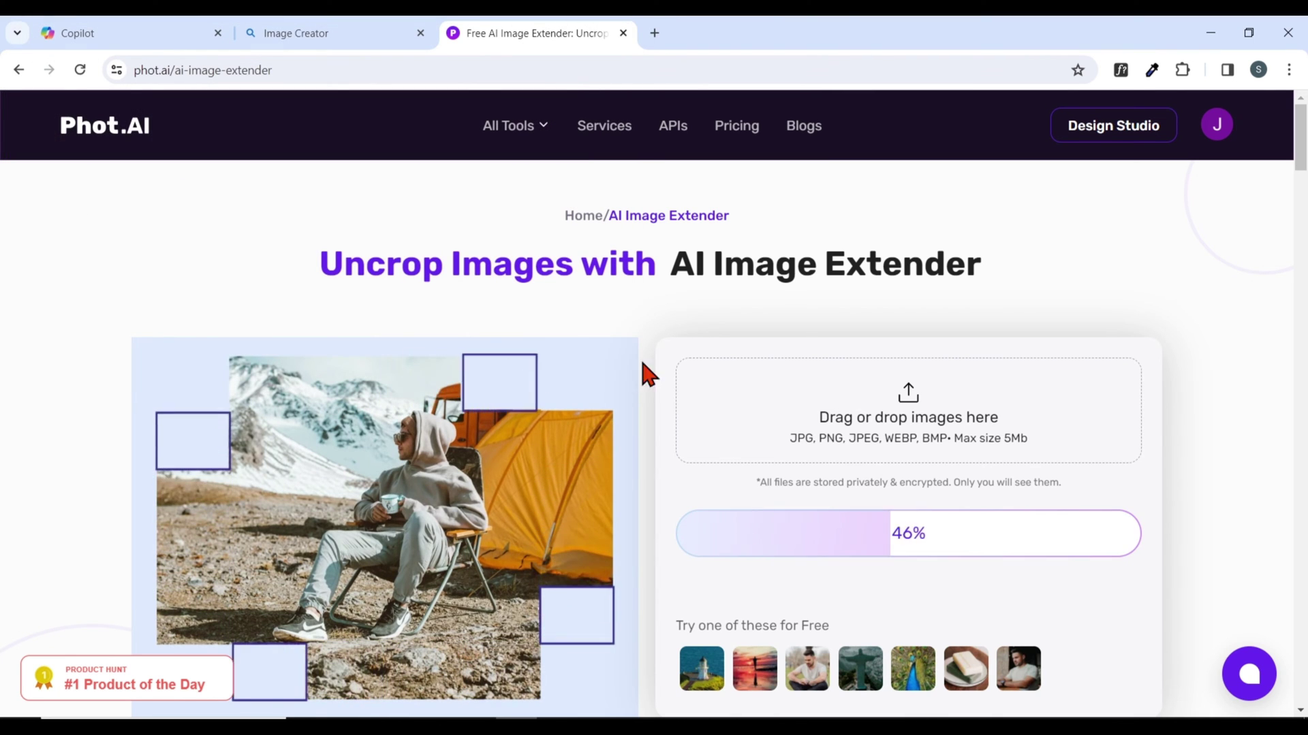
Extend the uploaded image to Widescreen (16:9) and download the result in standard, non-HD quality
scroll(1177, 431, down, 20)
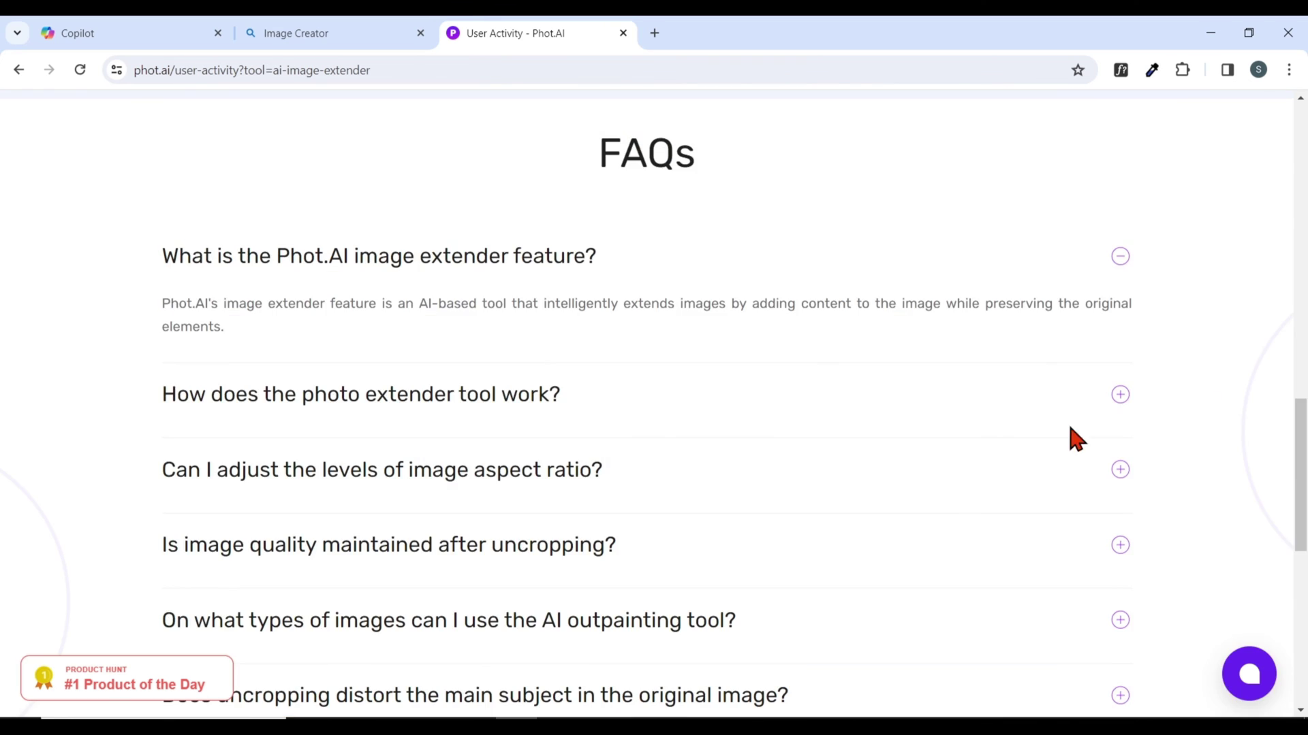
drag(1301, 500, 1301, 361)
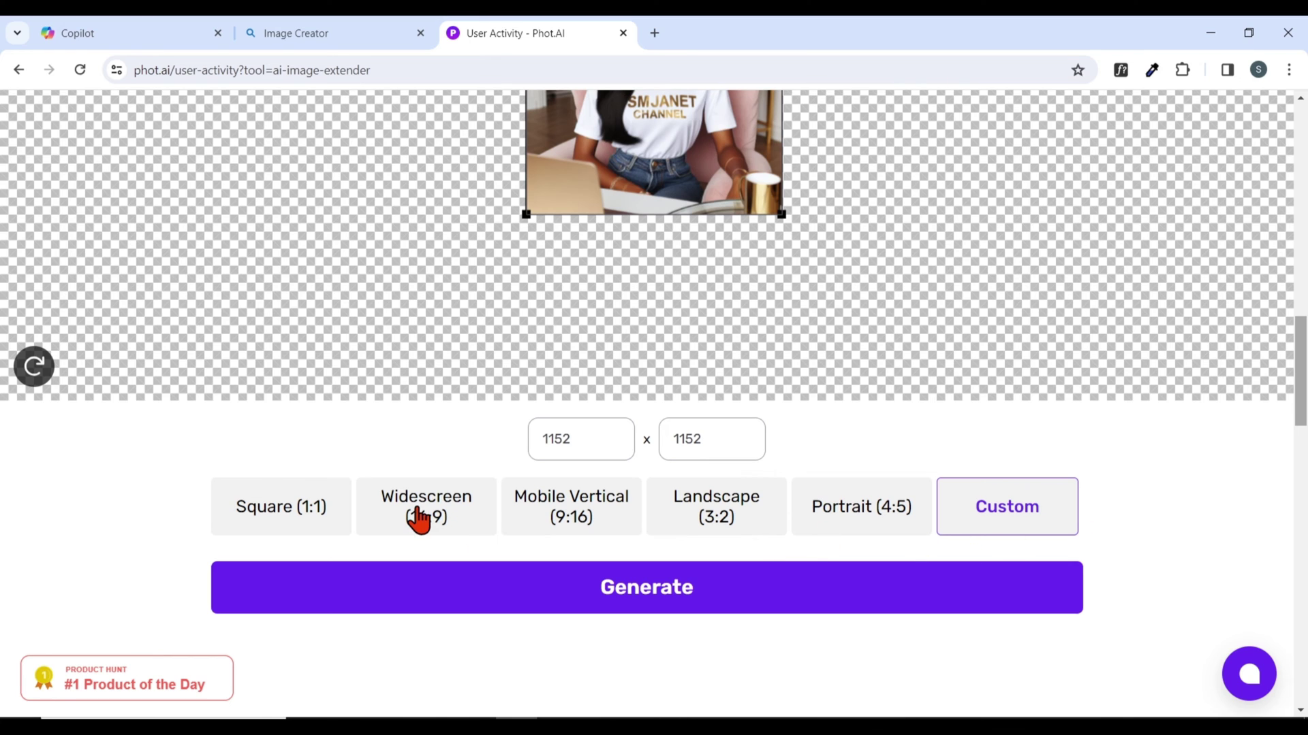
click(420, 517)
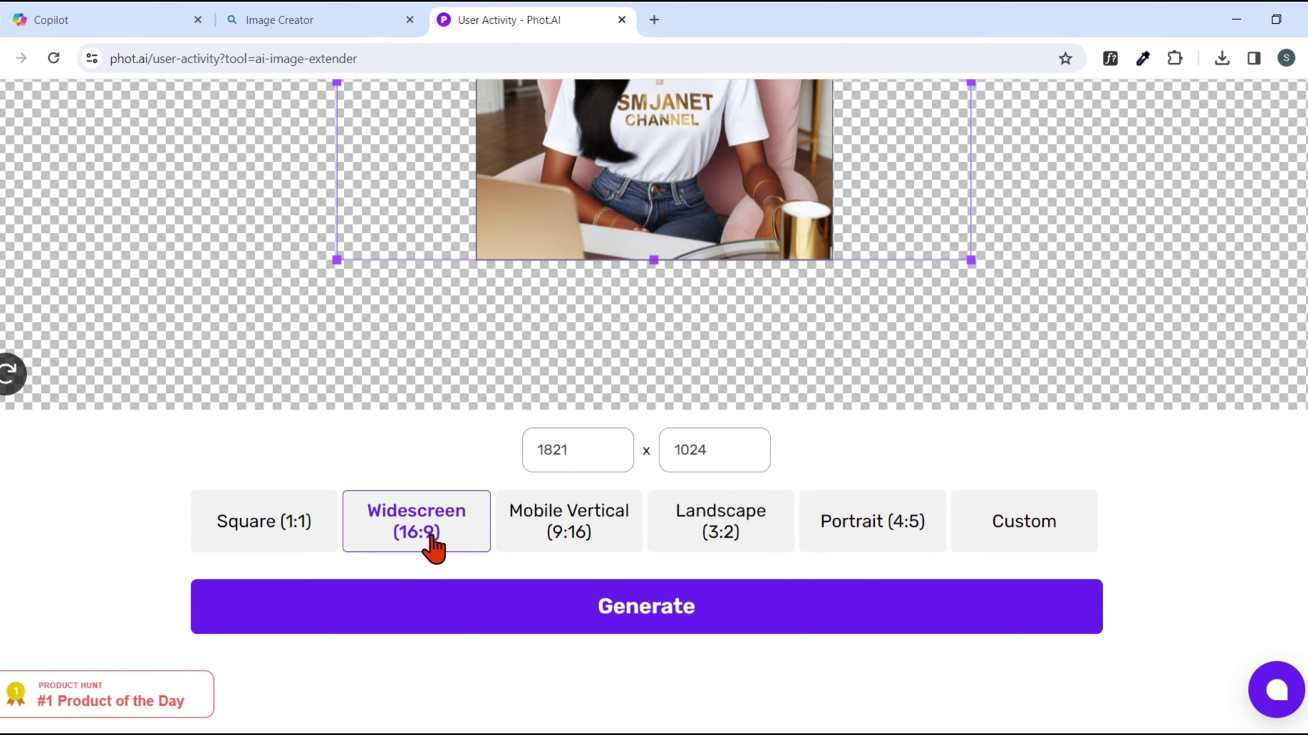
click(605, 621)
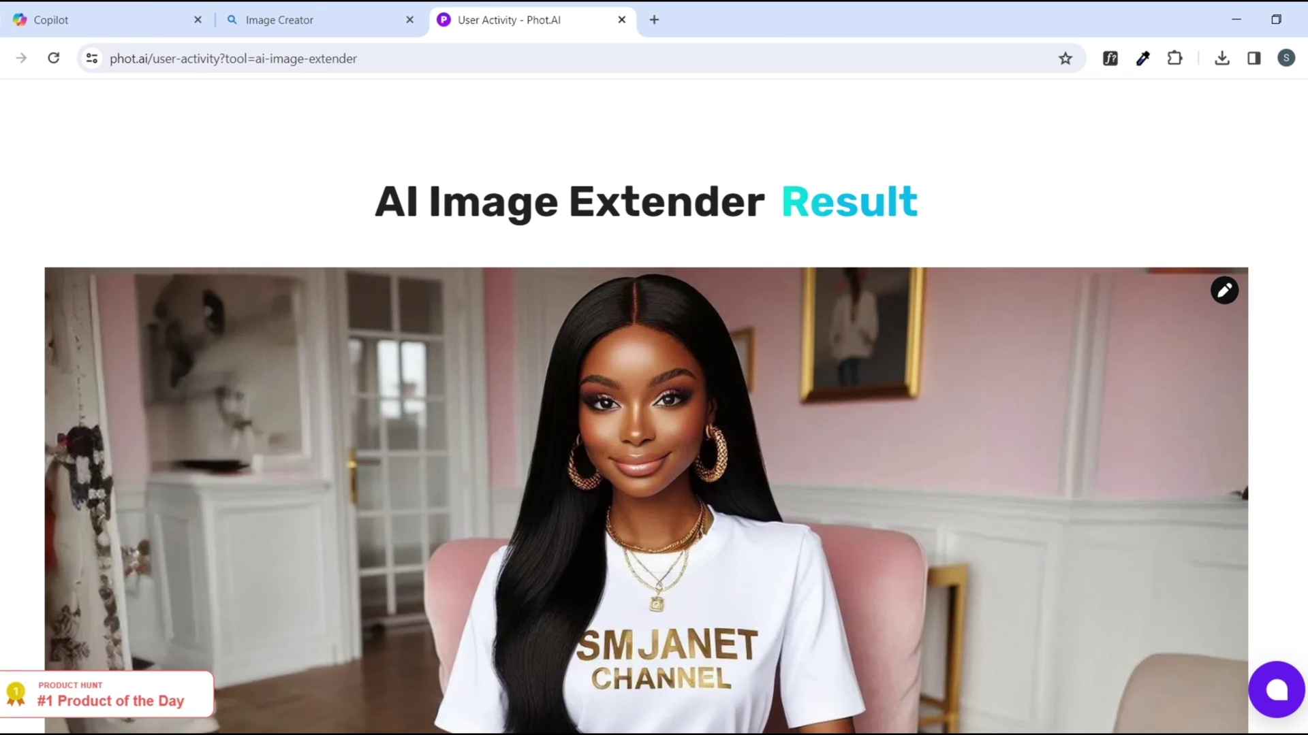
scroll(181, 452, down, 9)
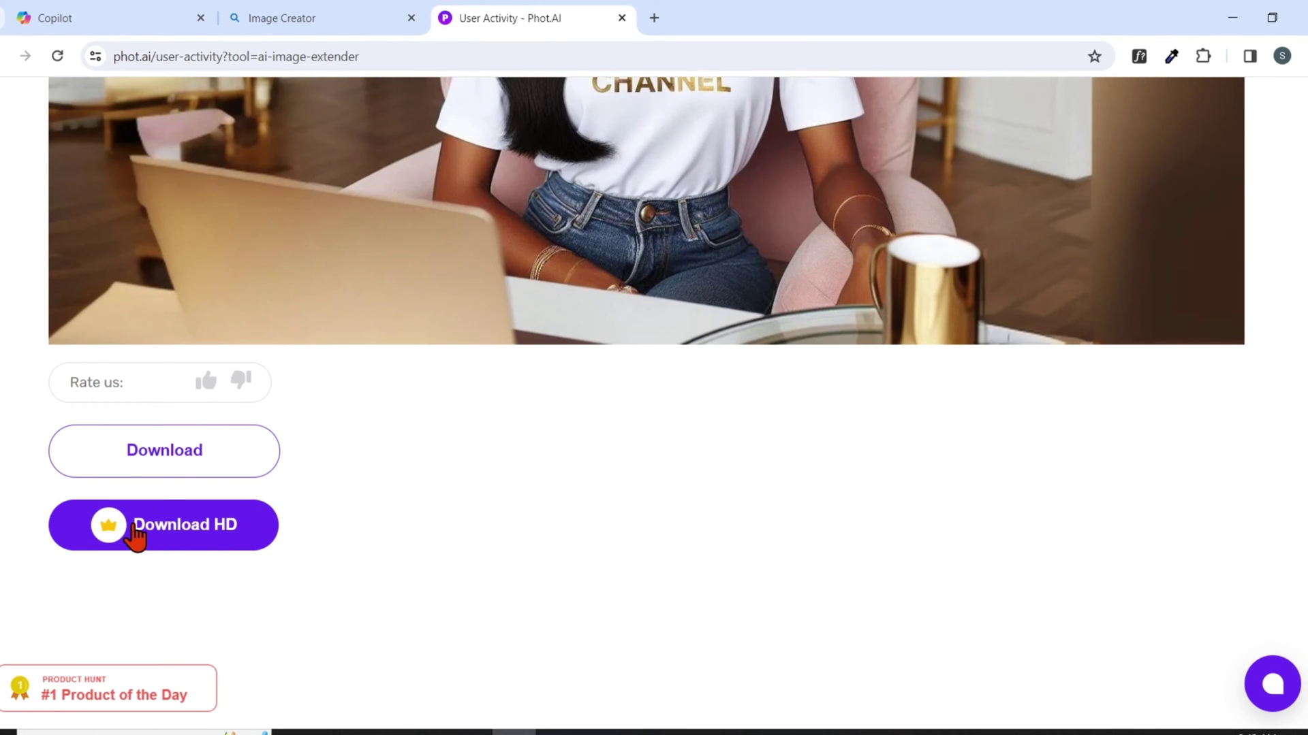
click(183, 460)
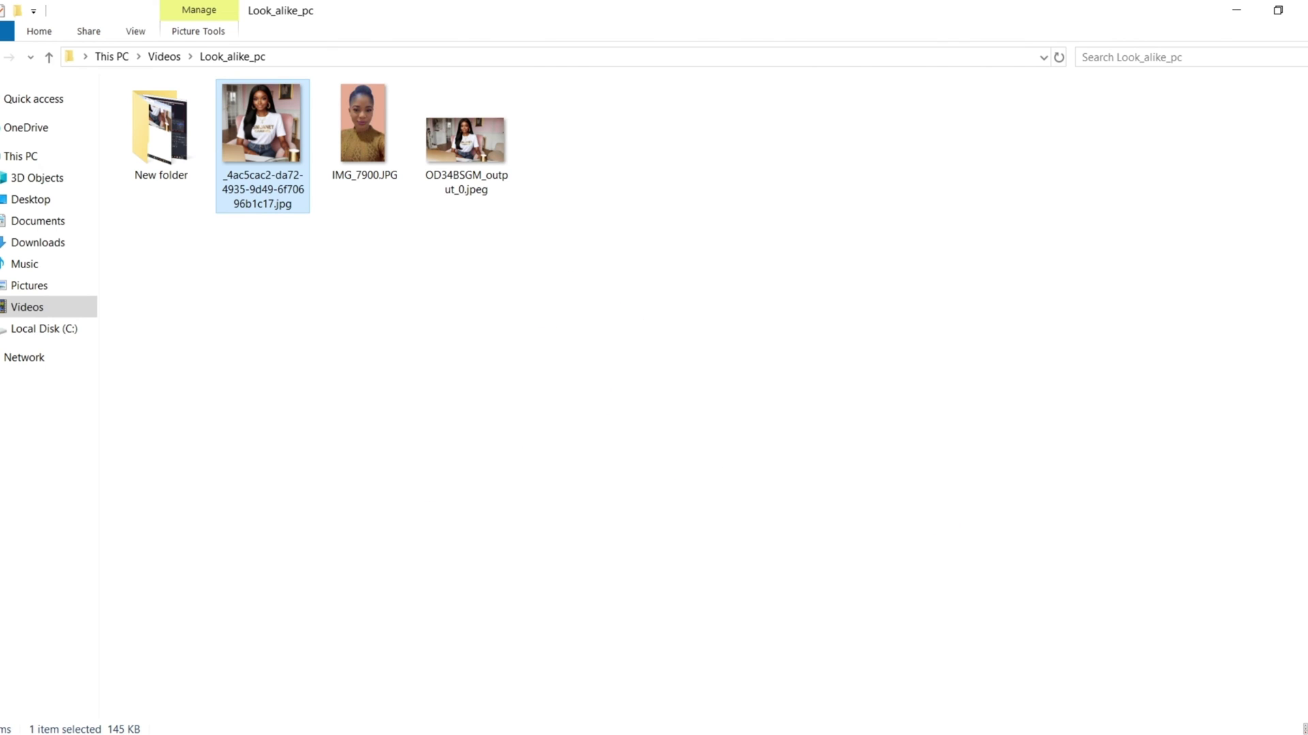
Switch to Photos and compare the original square image with the extended OD34BSGM_output_0.jpeg
mouse_move(989, 733)
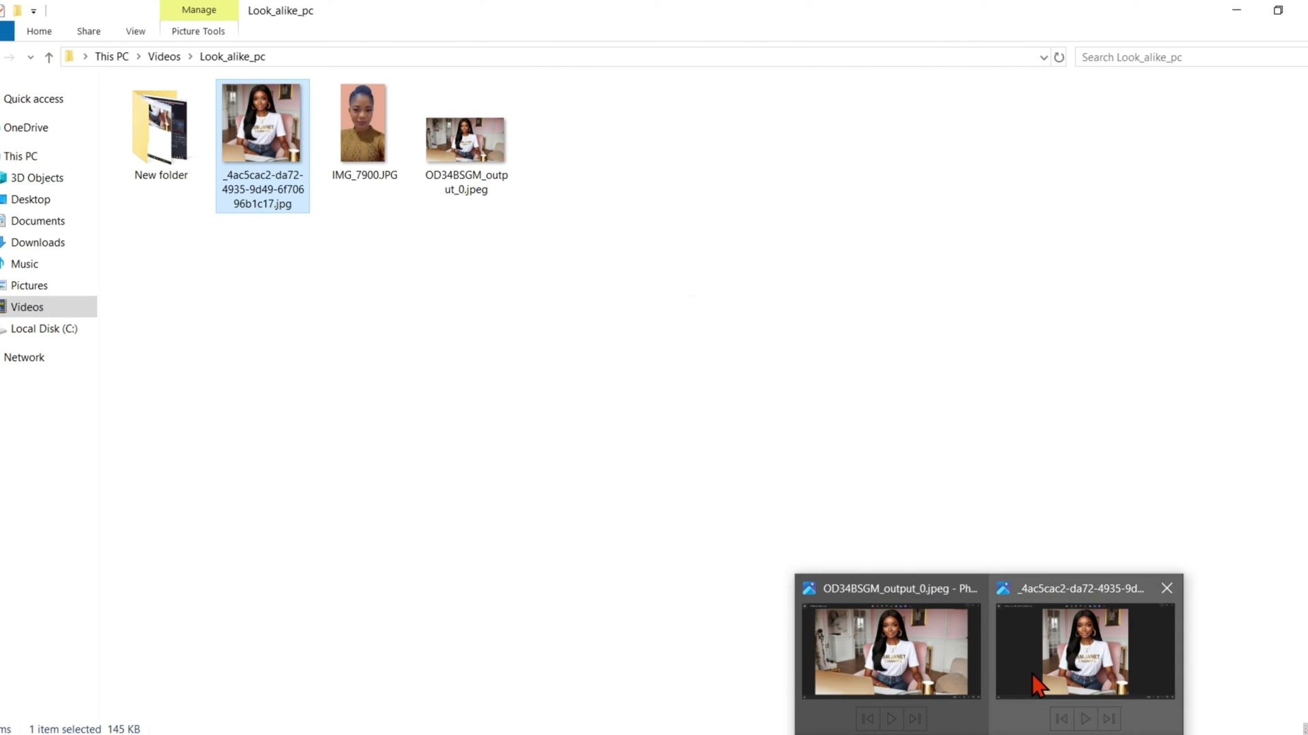
click(1088, 659)
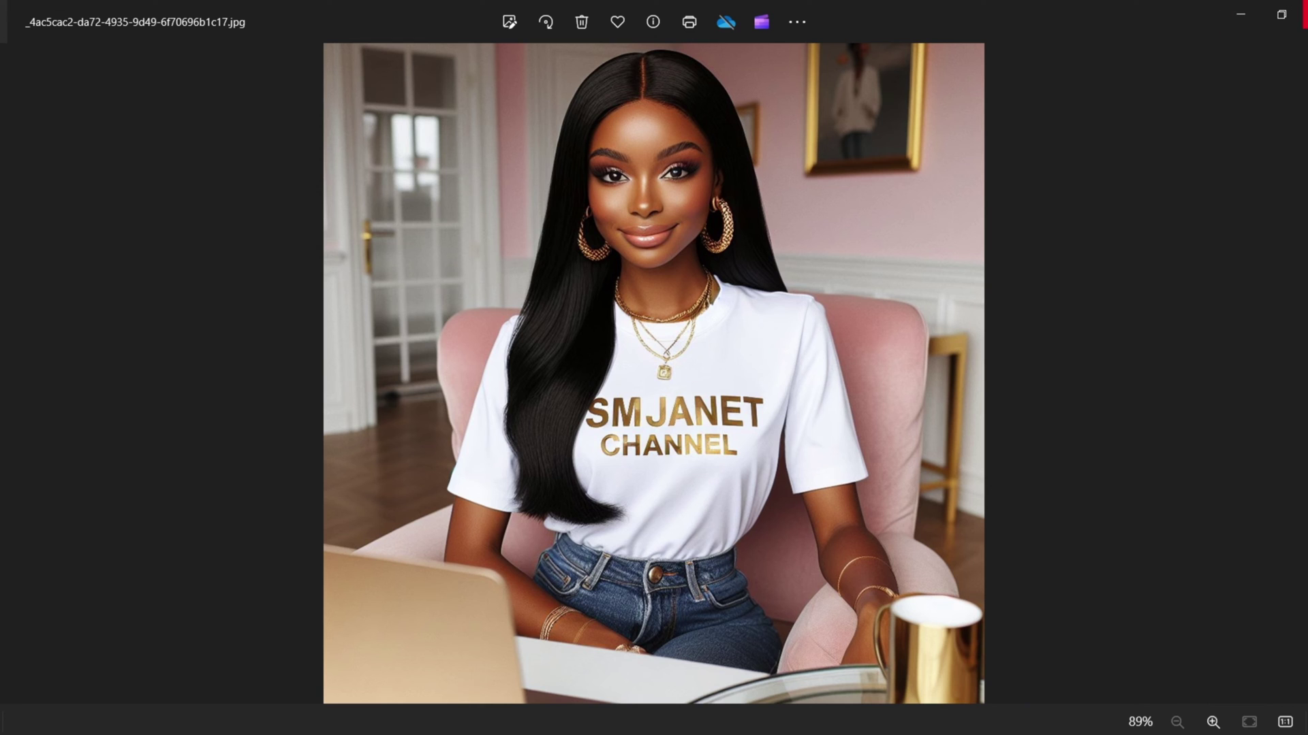
mouse_move(989, 733)
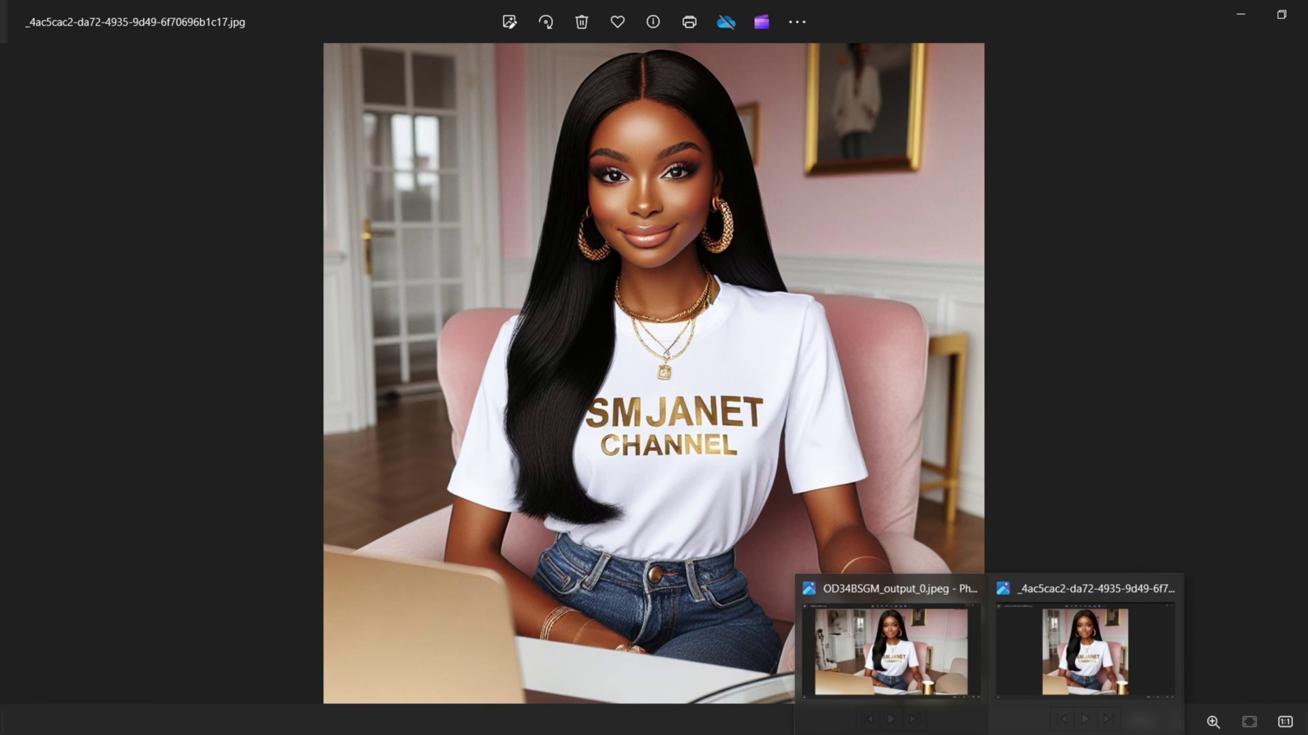
click(911, 664)
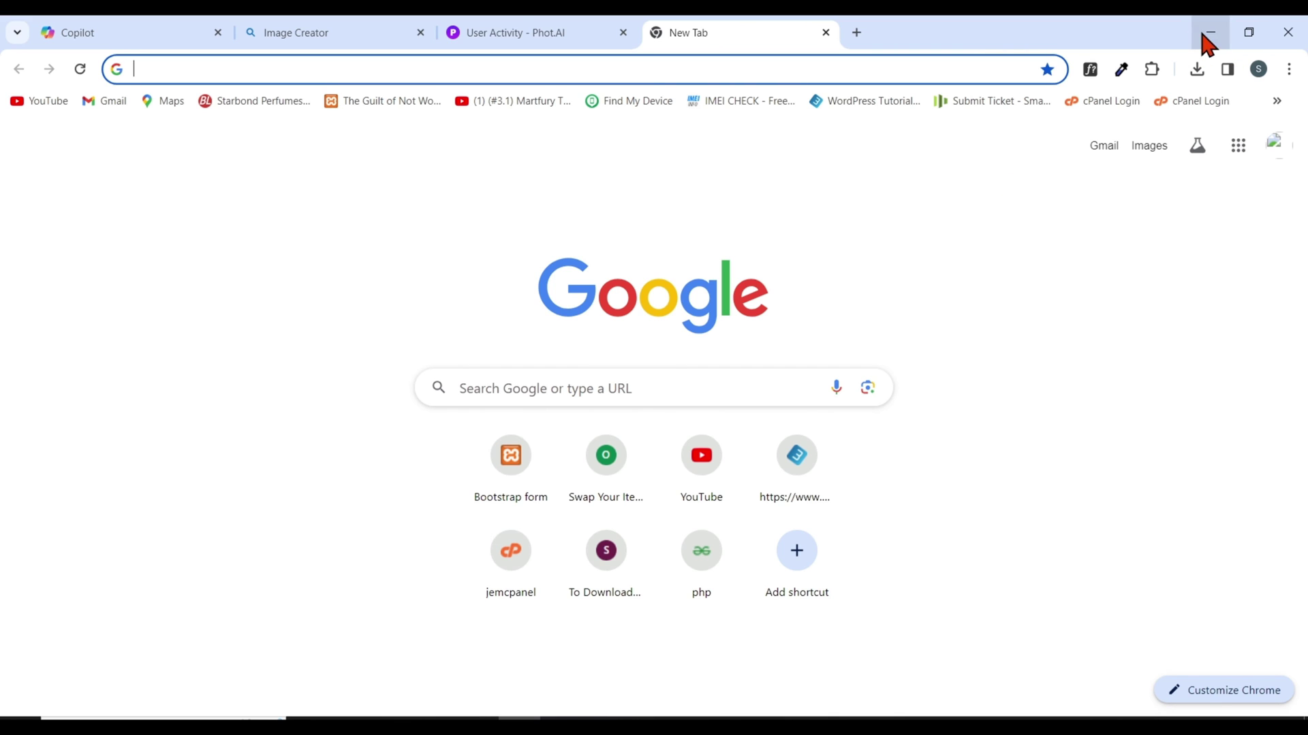
Go to remaker.ai/en, look over the AI face swap tools offered and open the single-image Face Swap tool
click(189, 72)
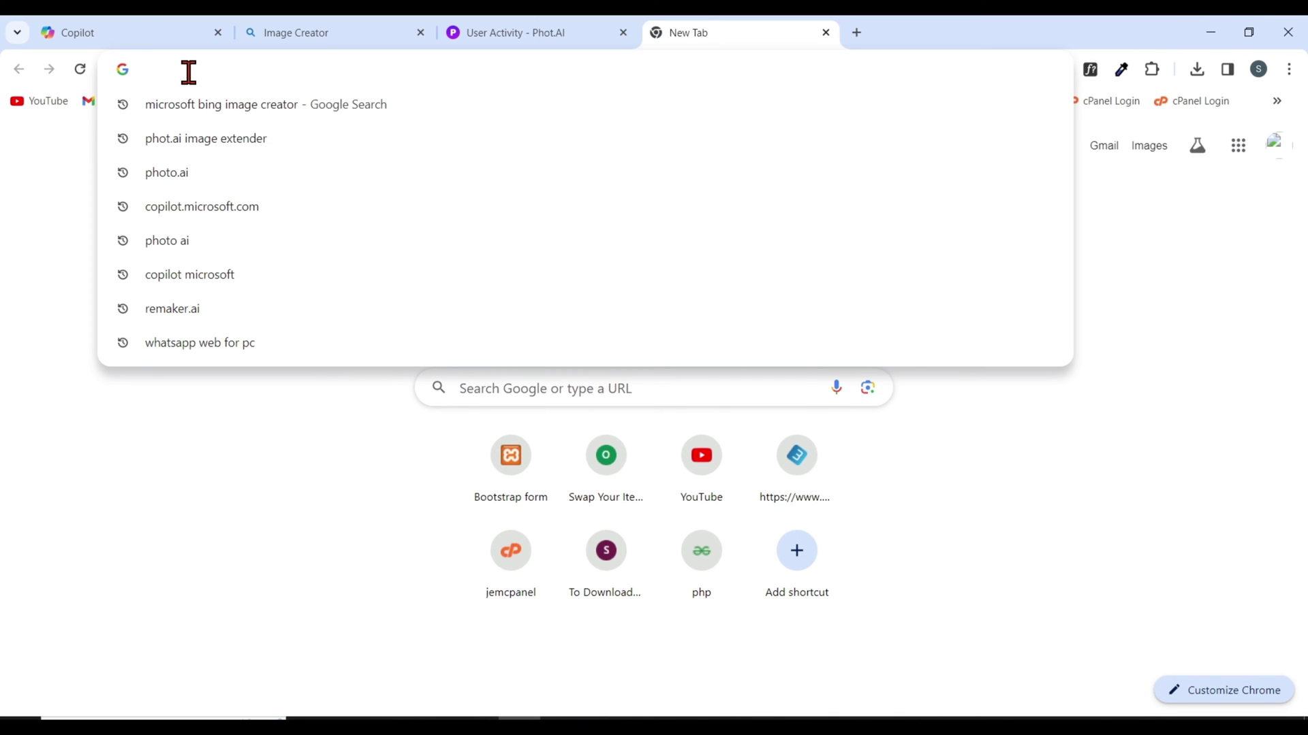
text(re)
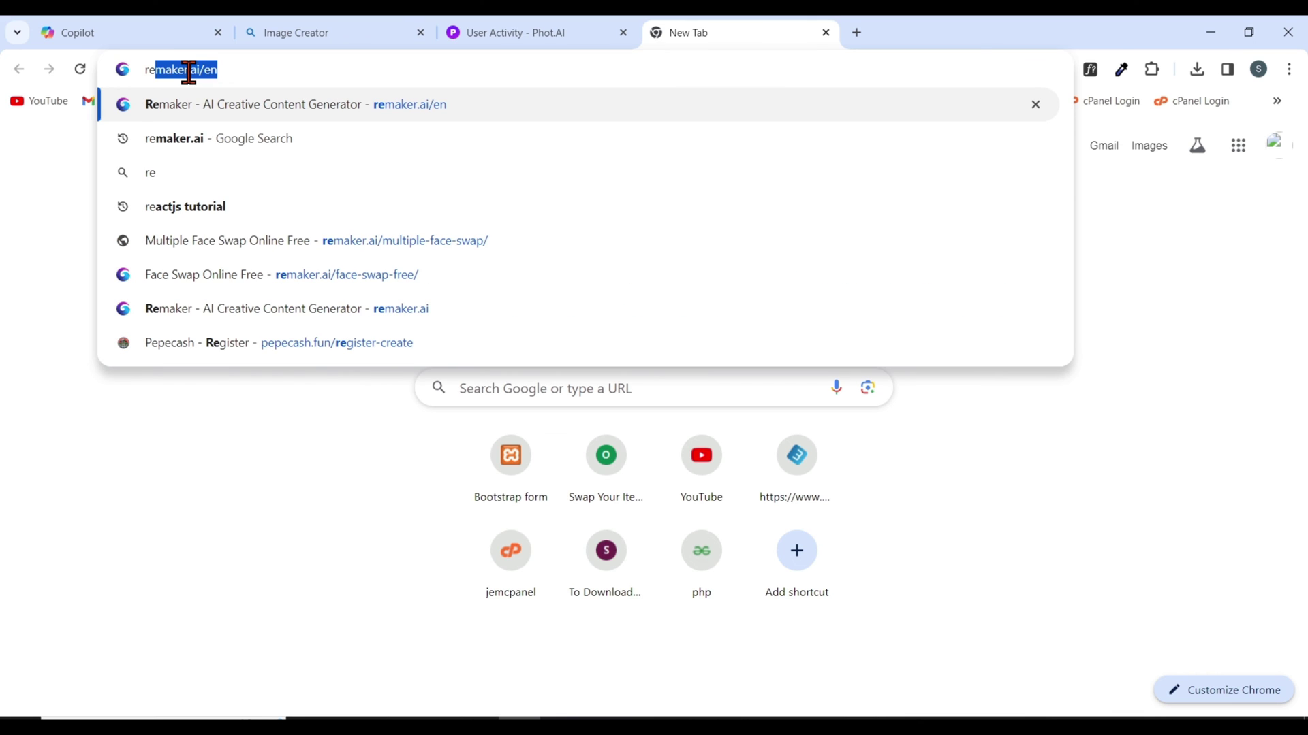
drag(218, 70, 121, 70)
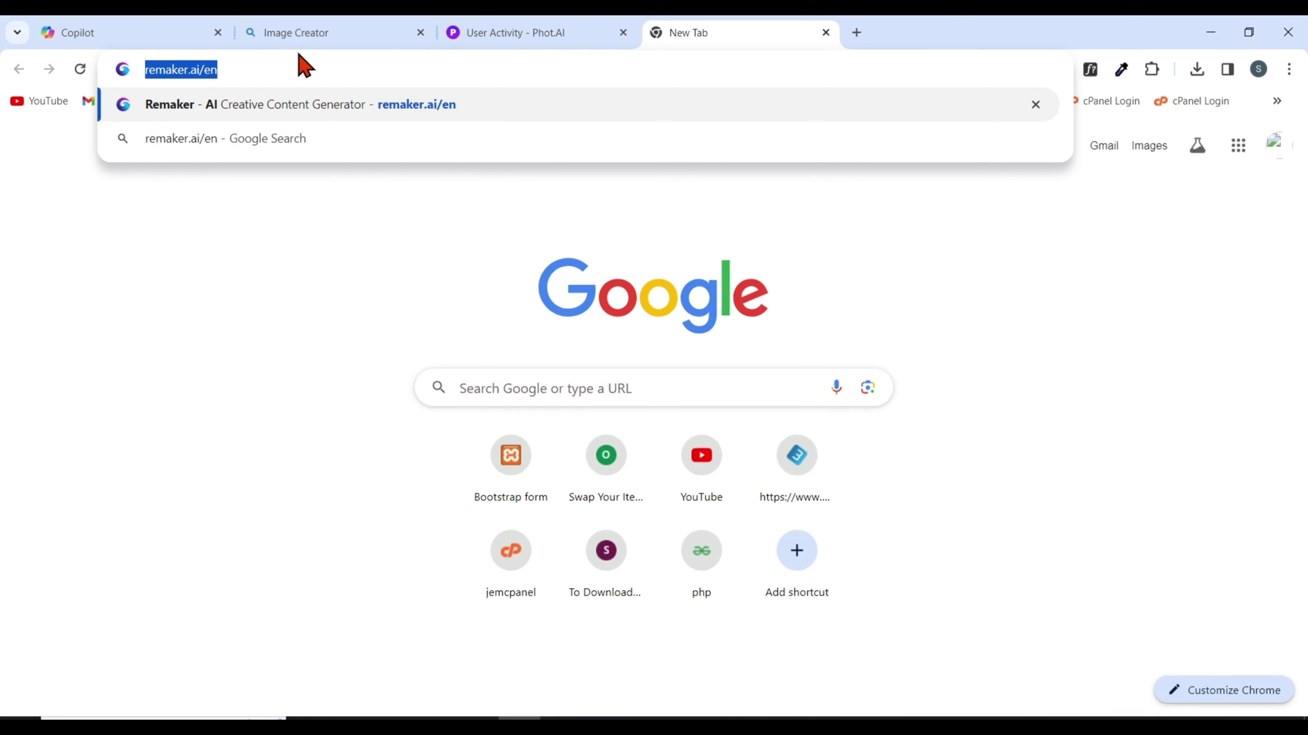
key(Return)
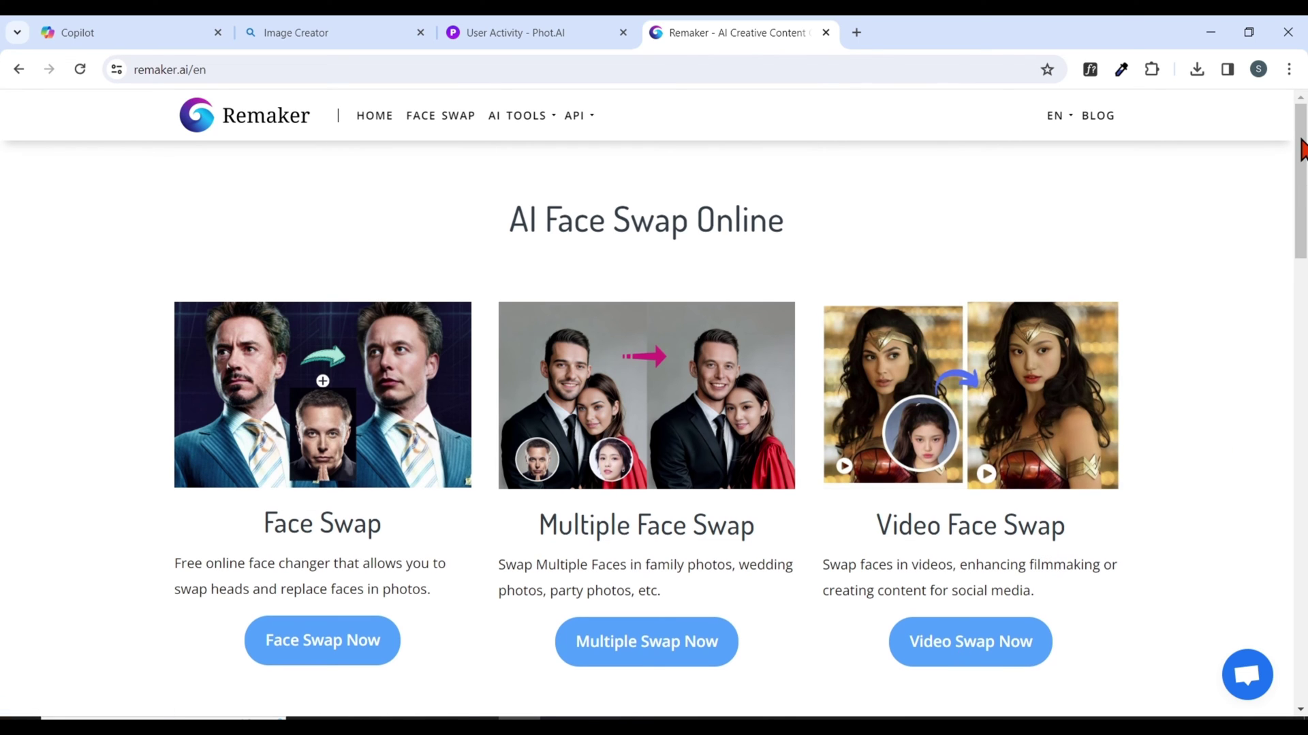
scroll(1301, 149, down, 6)
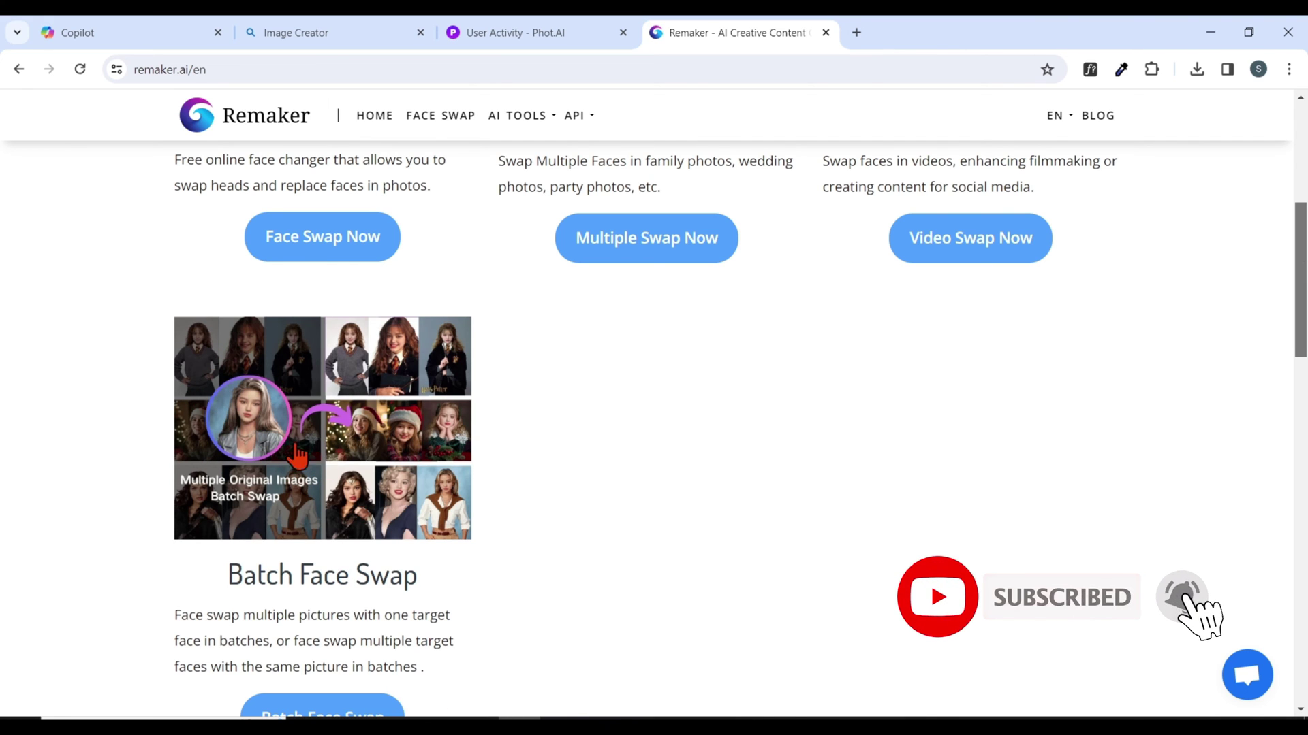
scroll(1302, 299, up, 1)
drag(1302, 300, 1304, 247)
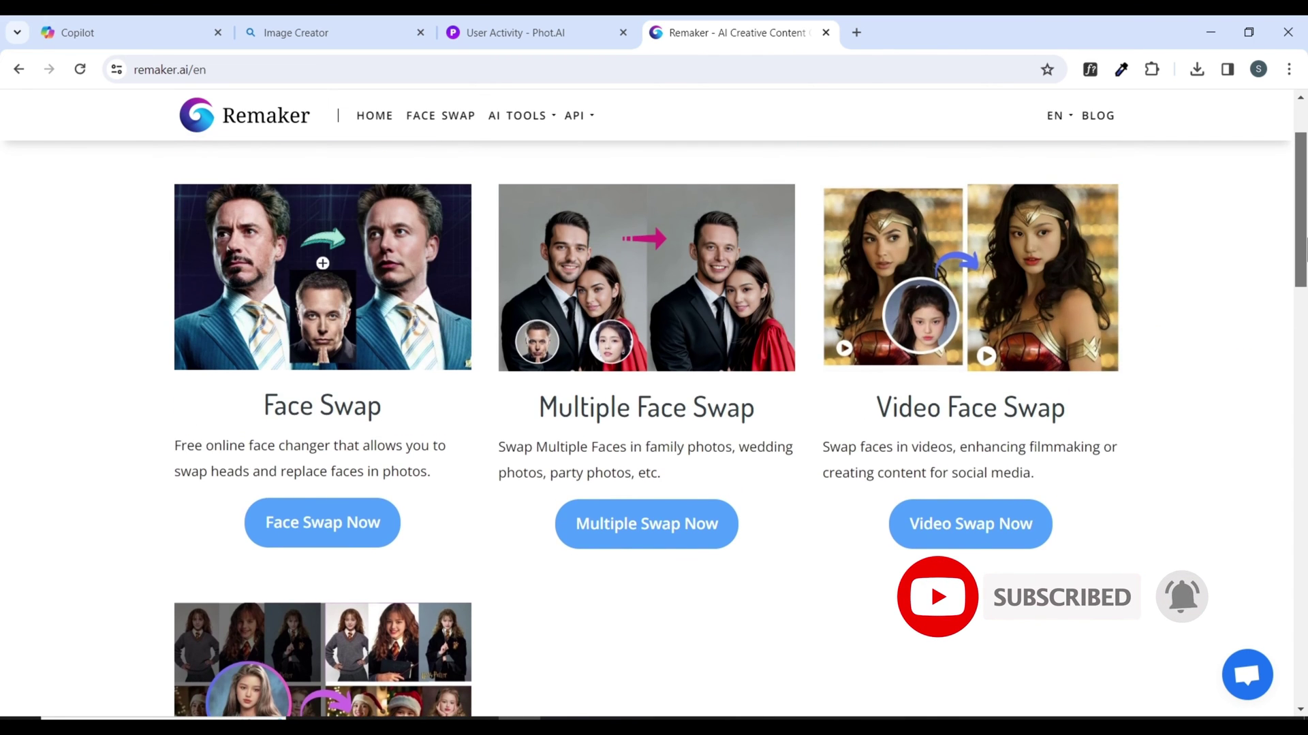
click(319, 532)
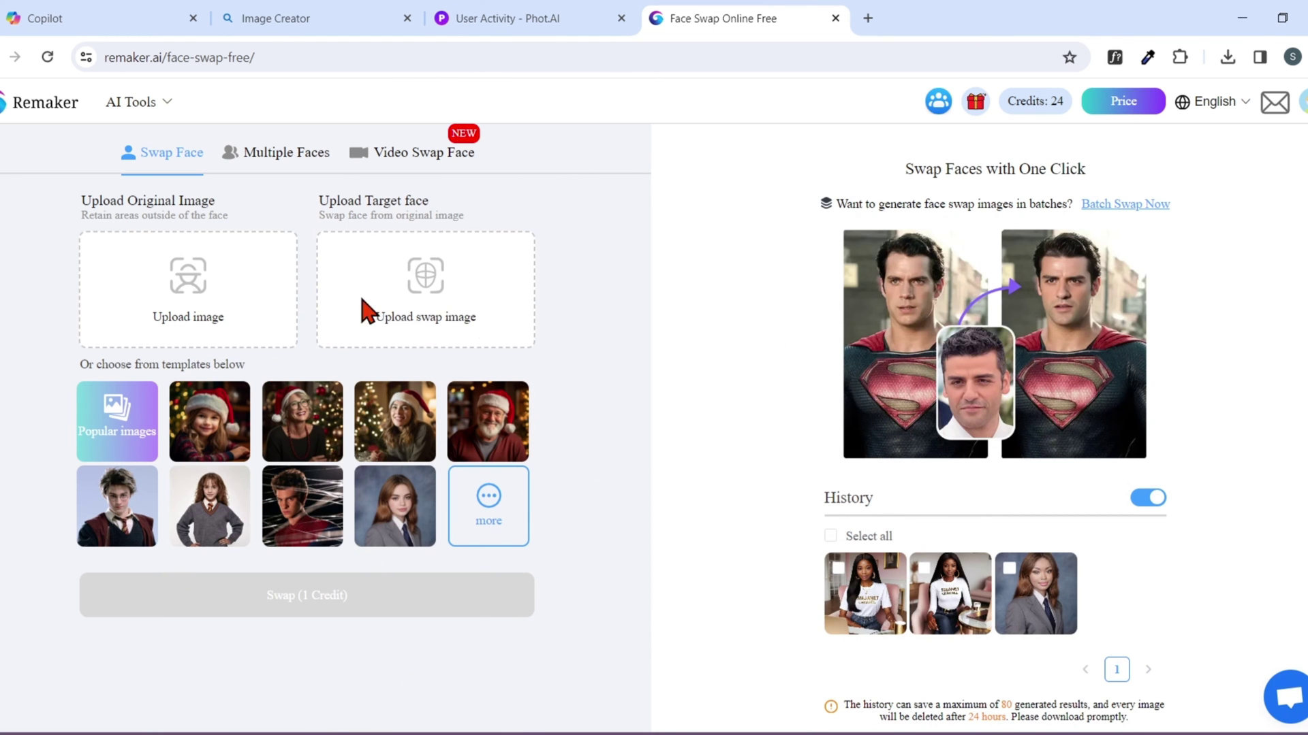
From the Look_alike_pc folder in Videos, upload OD34BSGM_output_0.jpeg as the original image and IMG_7900.JPG as the target face
click(203, 316)
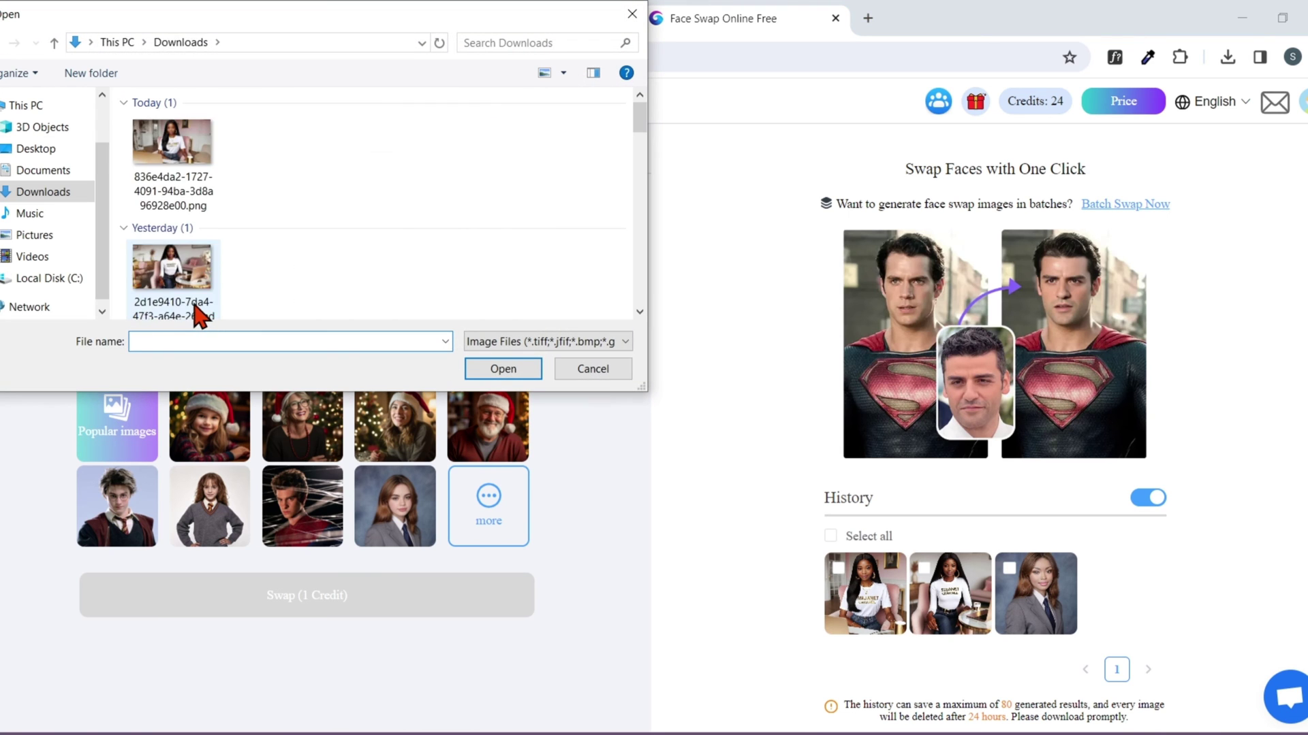
click(34, 257)
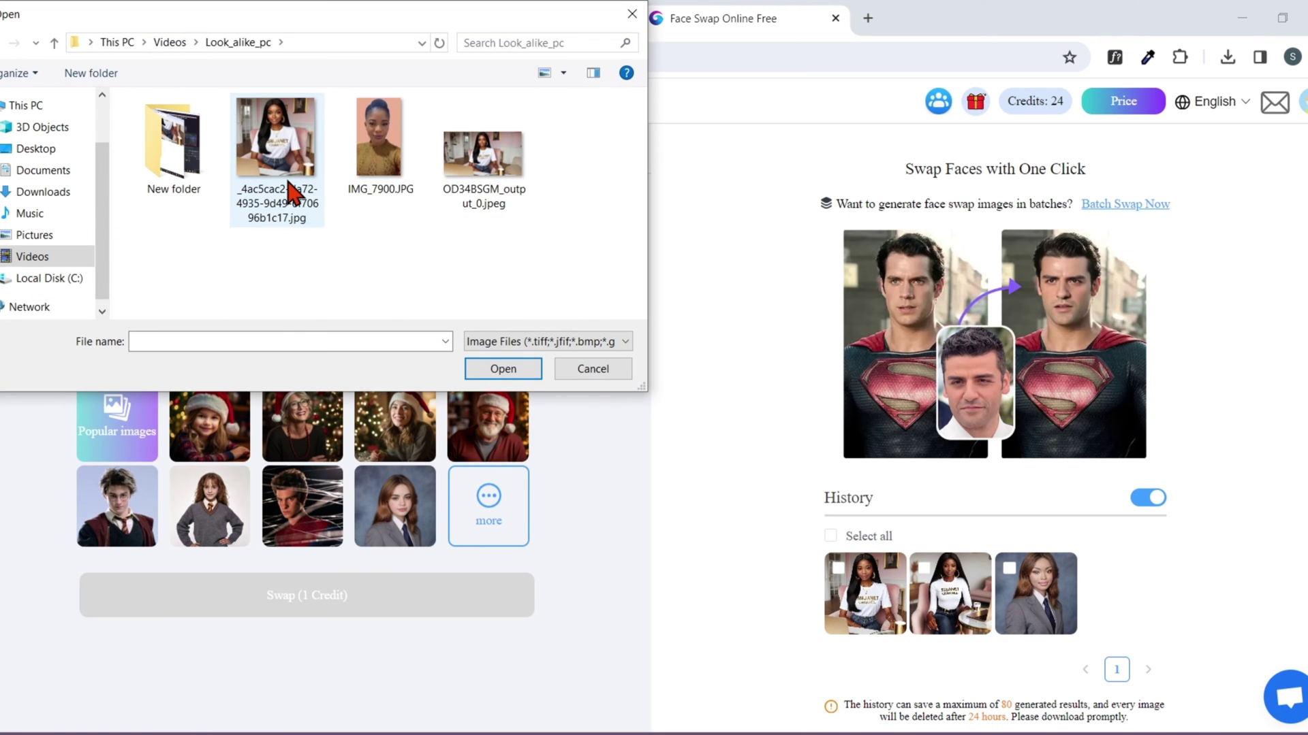
click(468, 181)
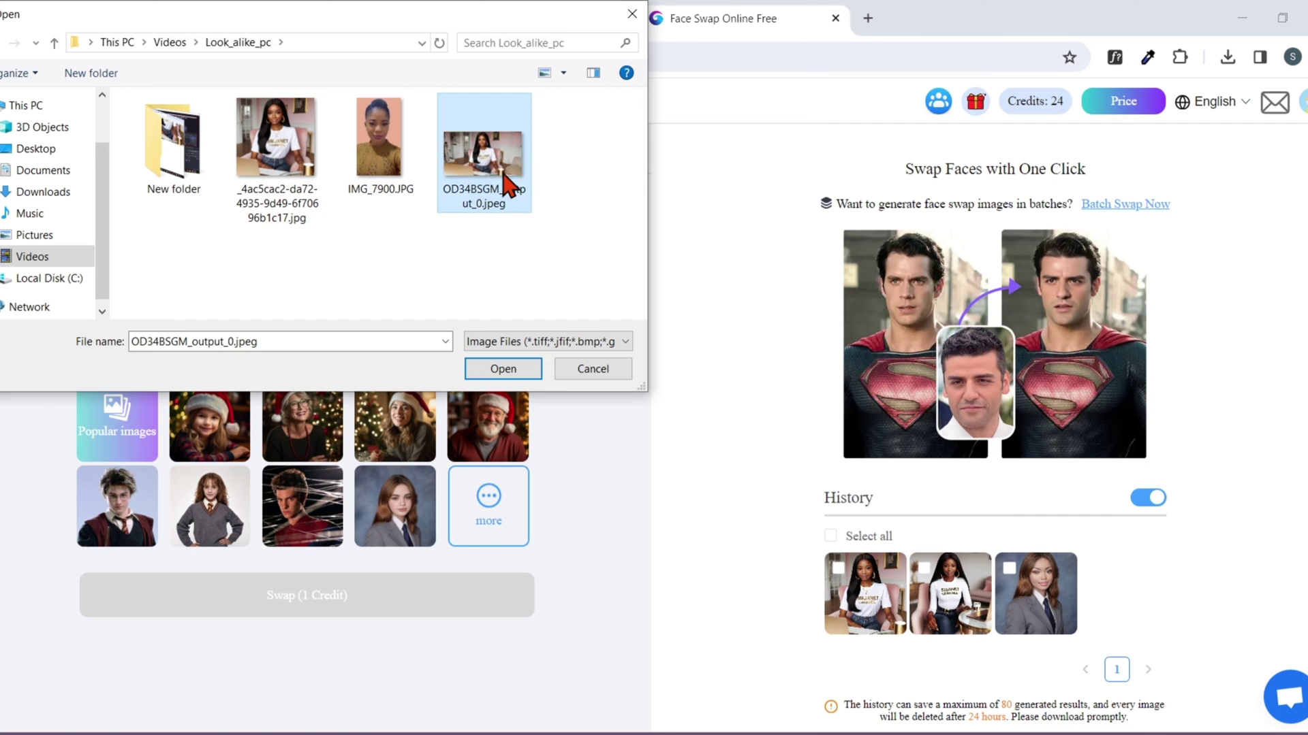
click(504, 370)
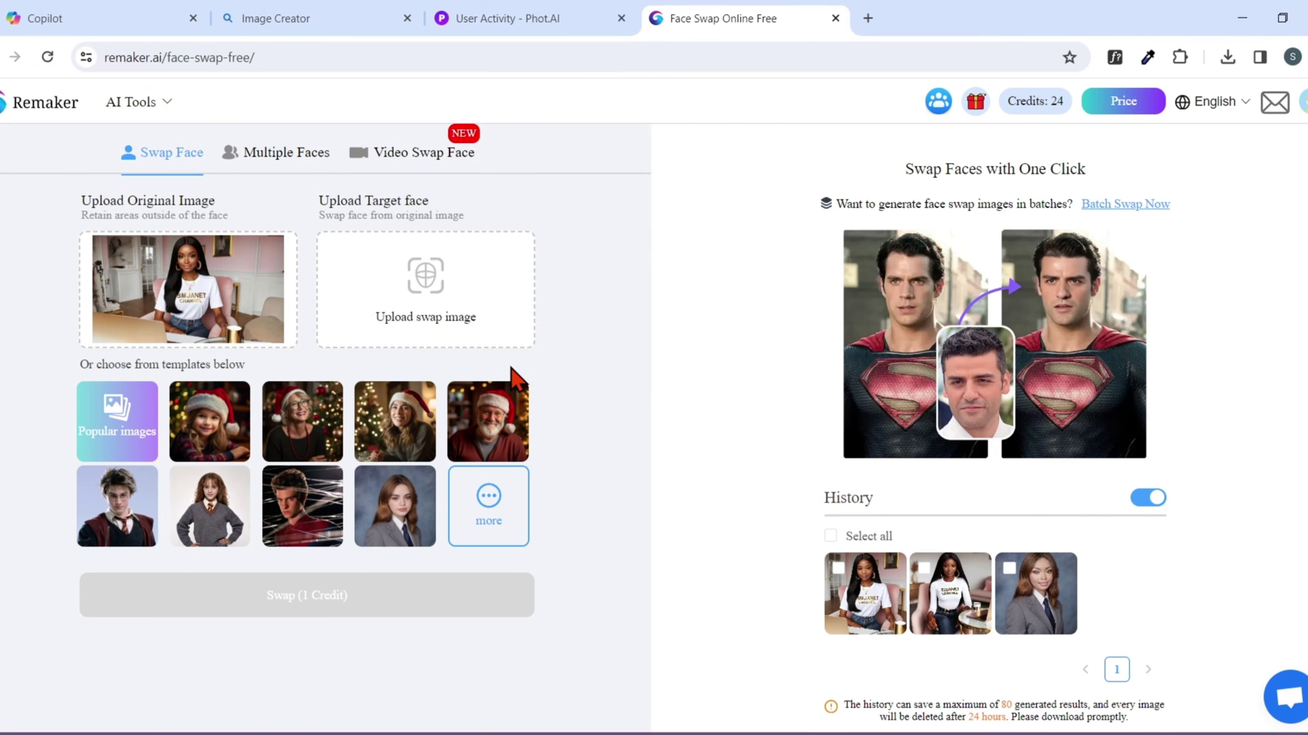
click(420, 300)
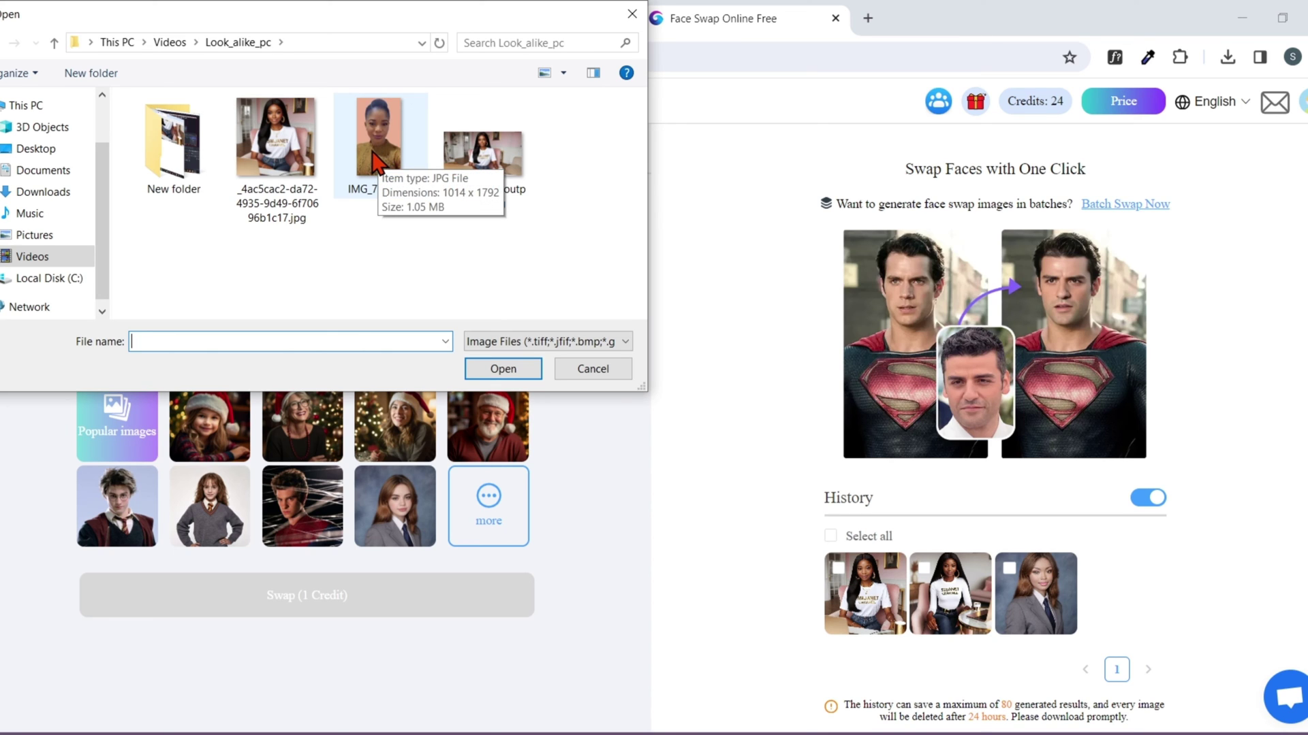
click(376, 163)
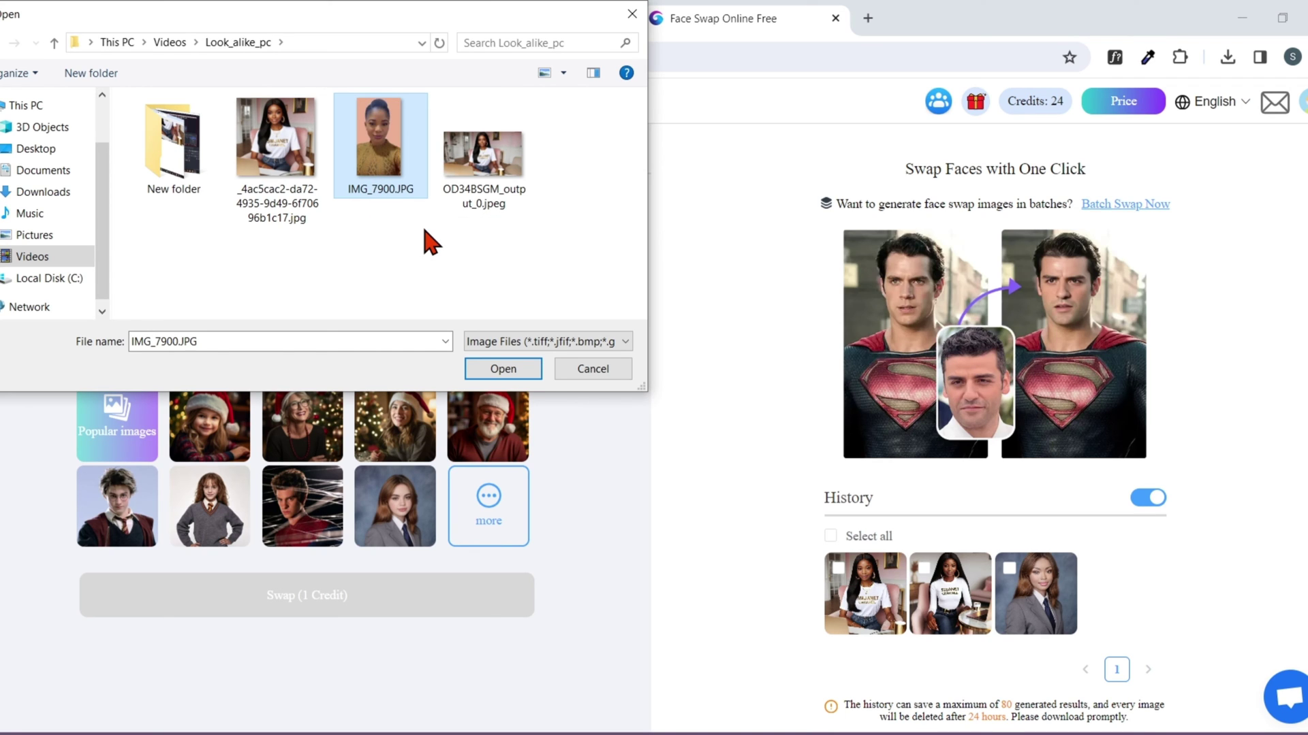
click(502, 372)
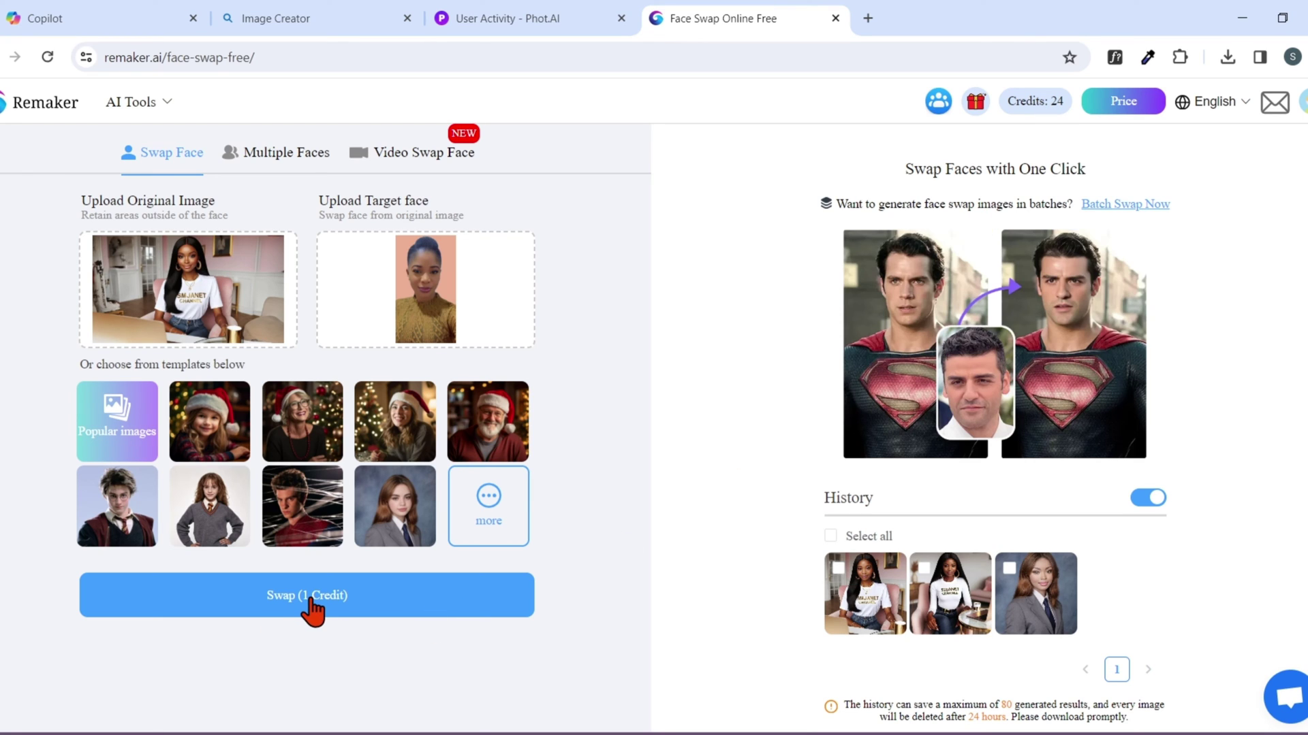
Run the face swap on the two uploaded images and download the swapped picture
click(371, 606)
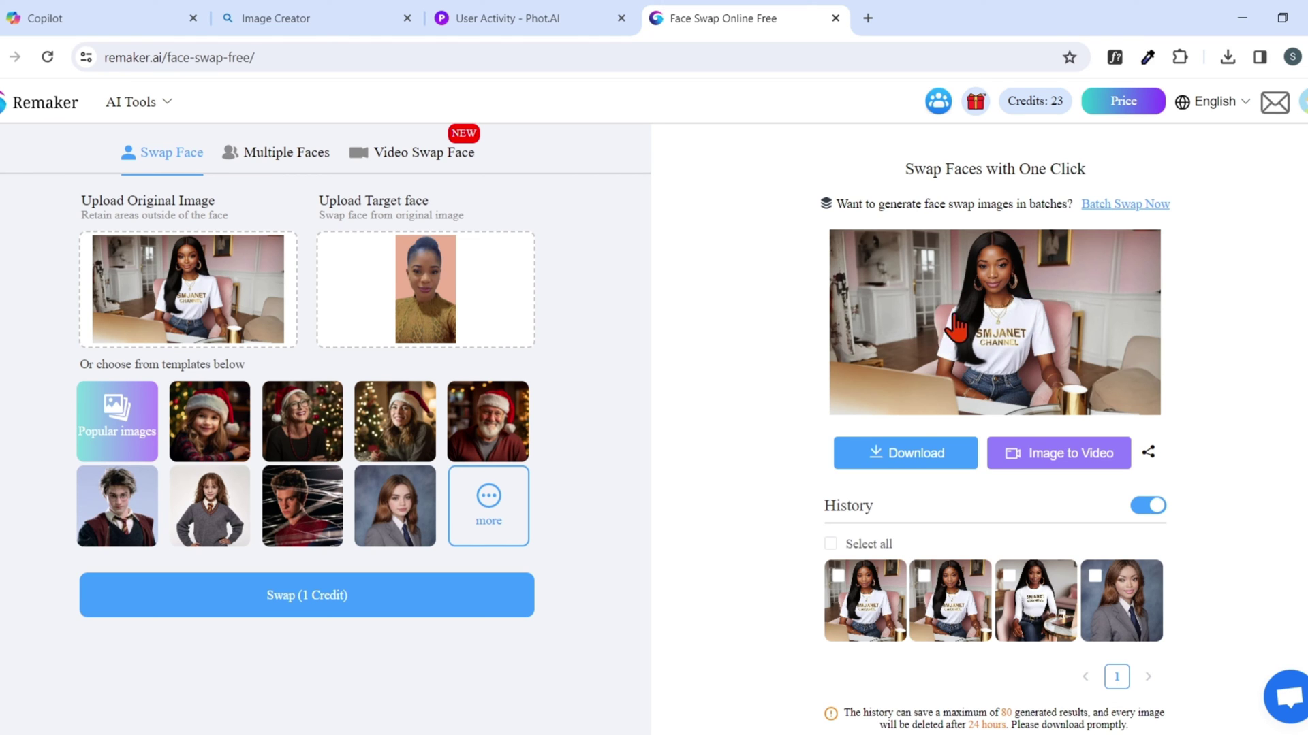
click(907, 460)
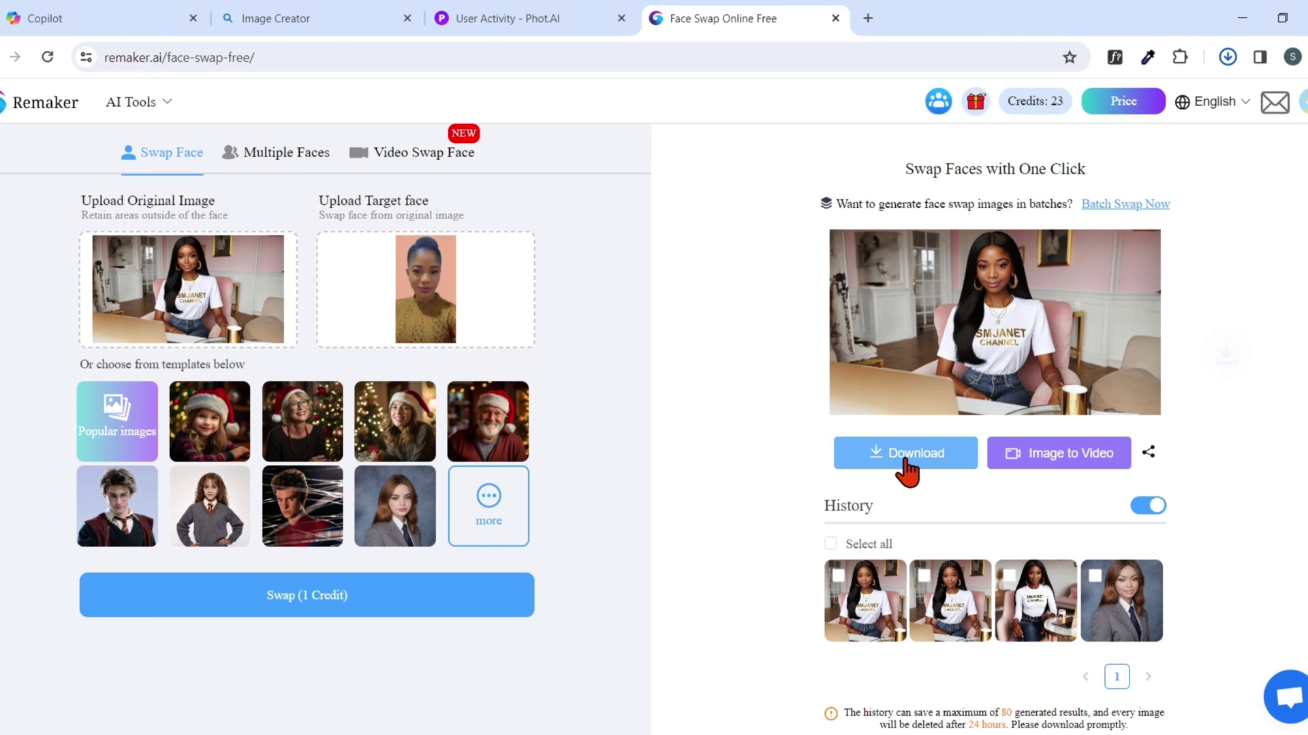
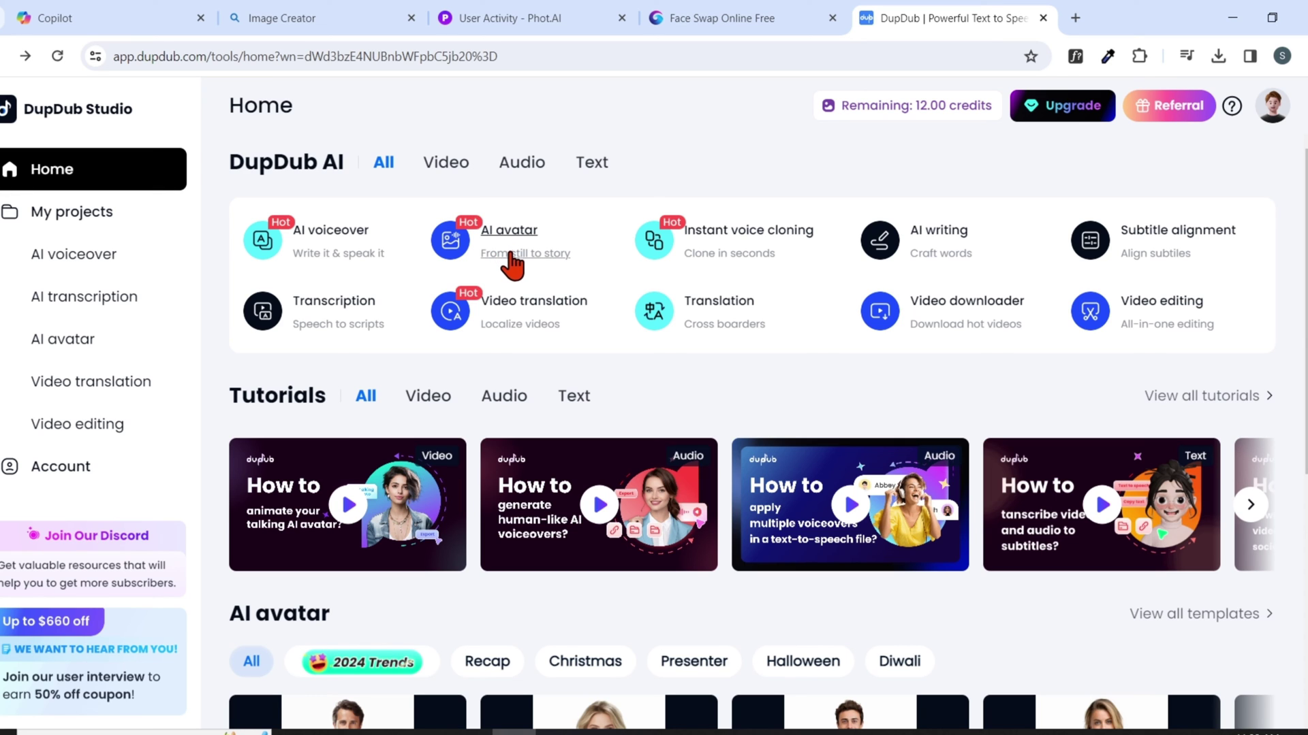
Open DupDub's AI avatar tool and upload e18573fd-cb60-4c04-9764-7aa8c50e3ba7.png from the Look_alike_pc folder as the avatar photo
click(509, 254)
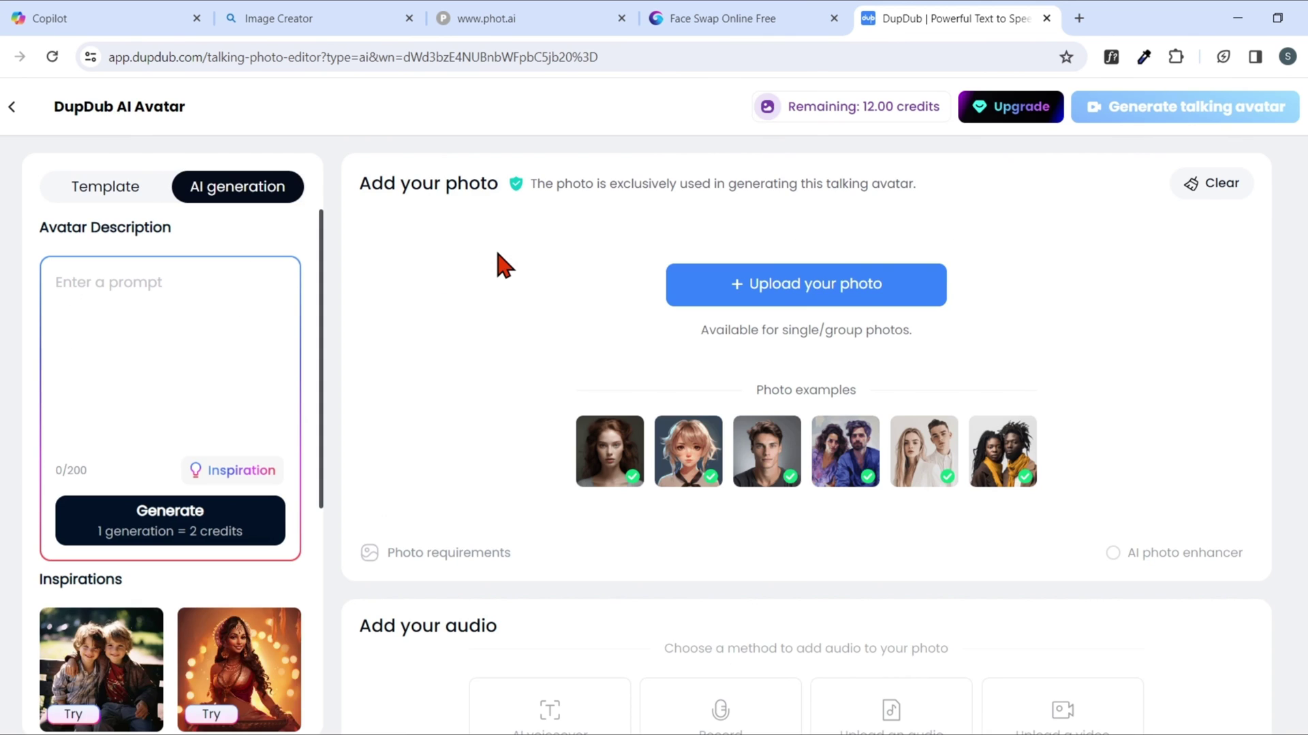
click(804, 295)
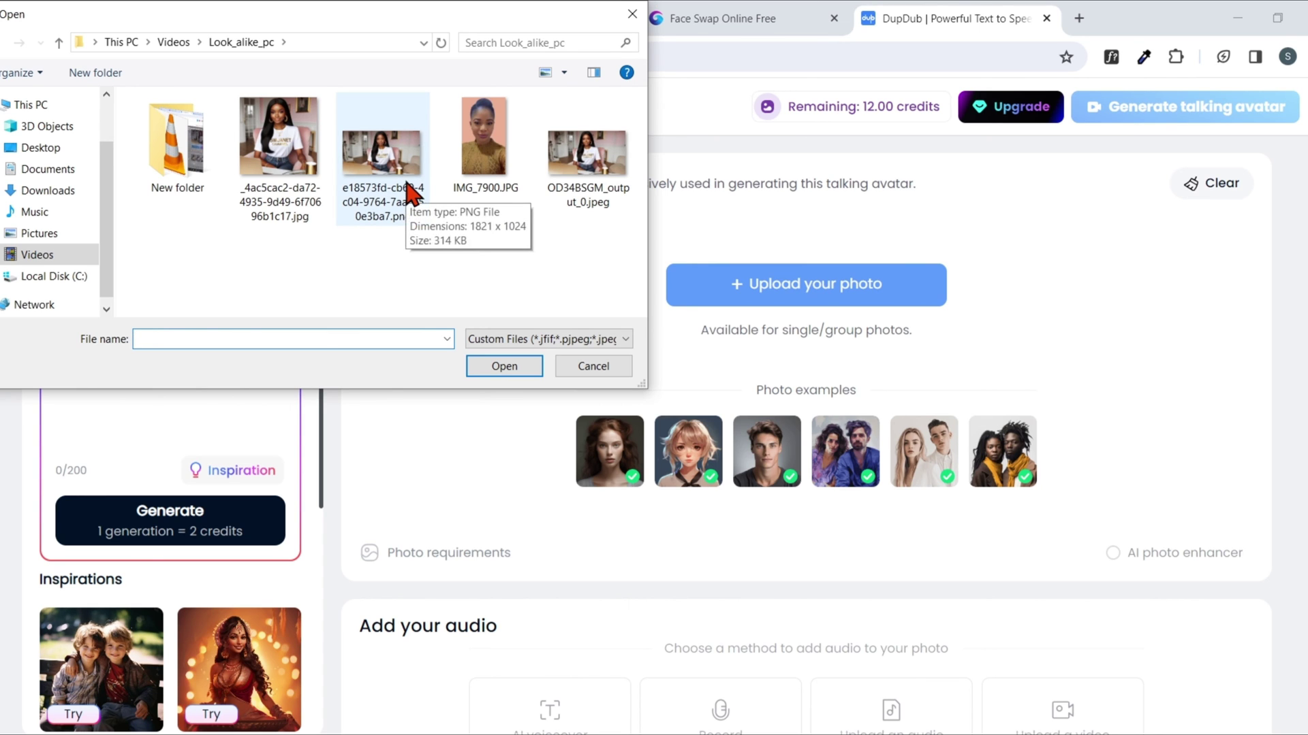
click(412, 194)
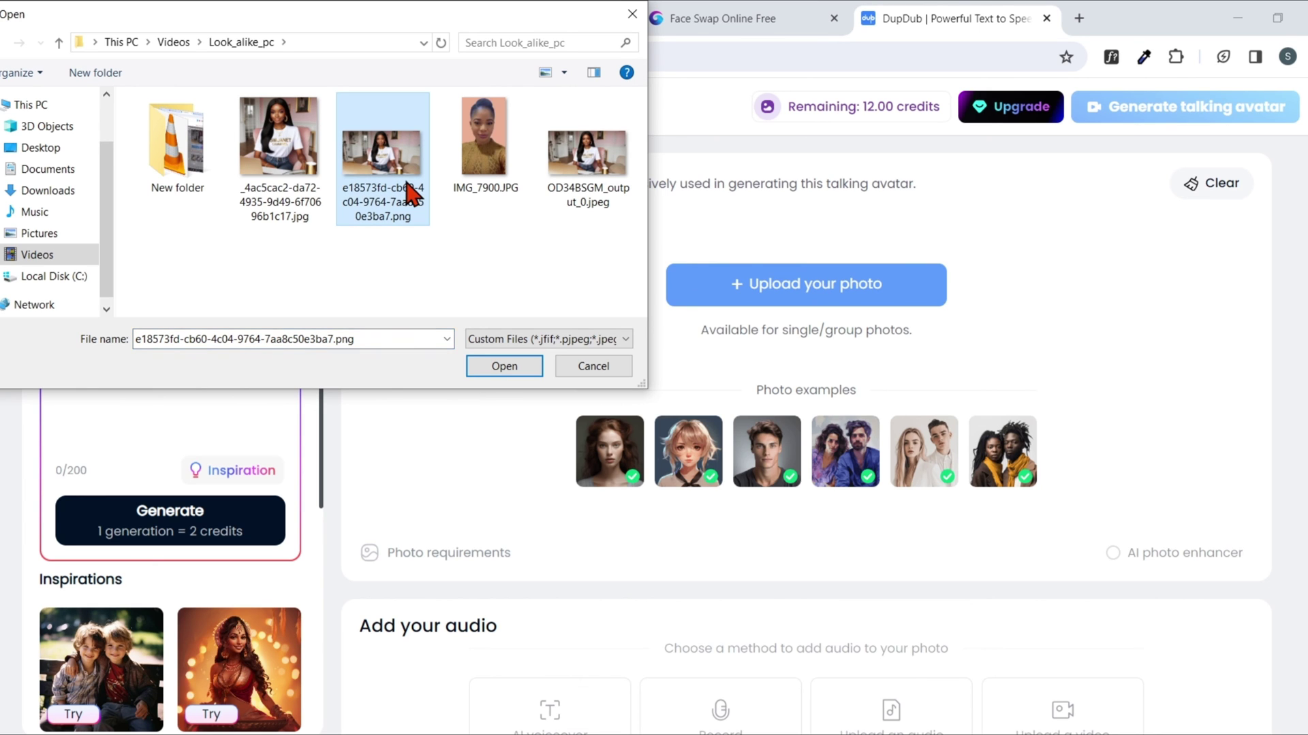
click(509, 370)
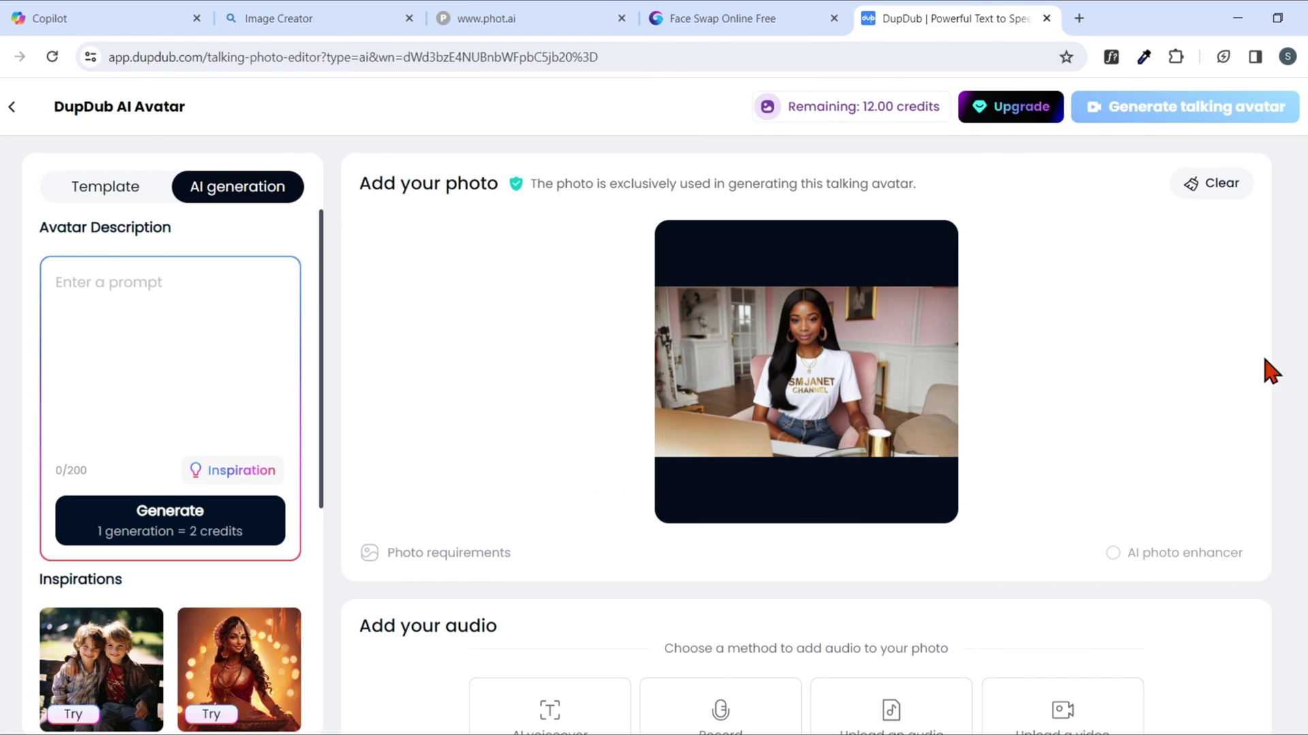
Record a voice clip of about 6 seconds as the avatar's audio, preview it and save it
scroll(654, 409, down, 1)
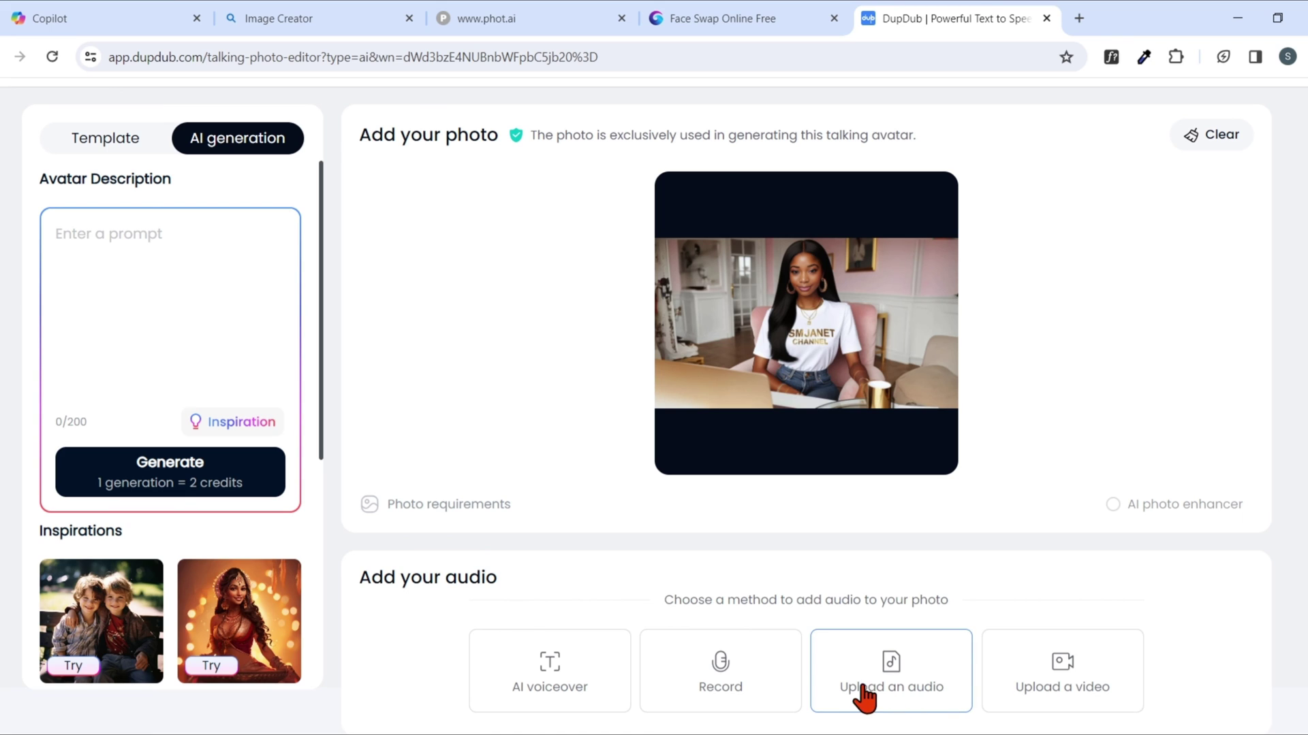
click(747, 692)
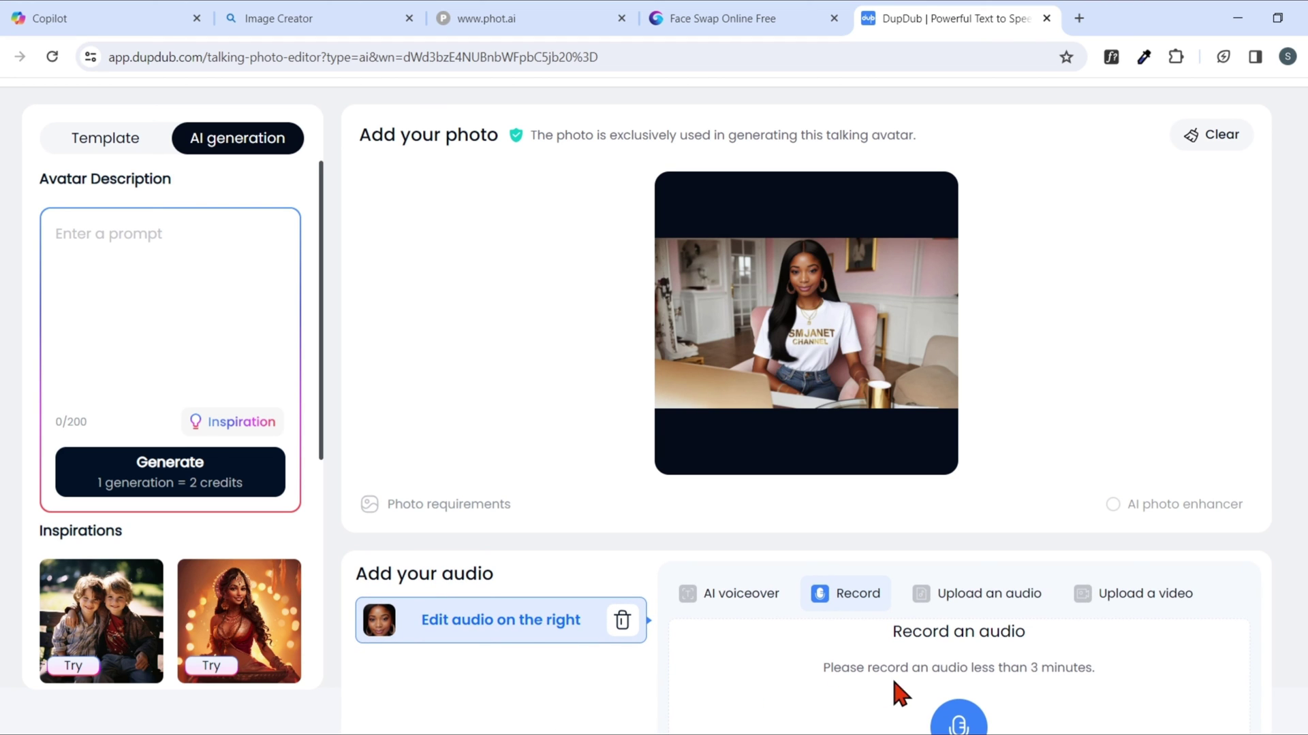
scroll(654, 407, down, 1)
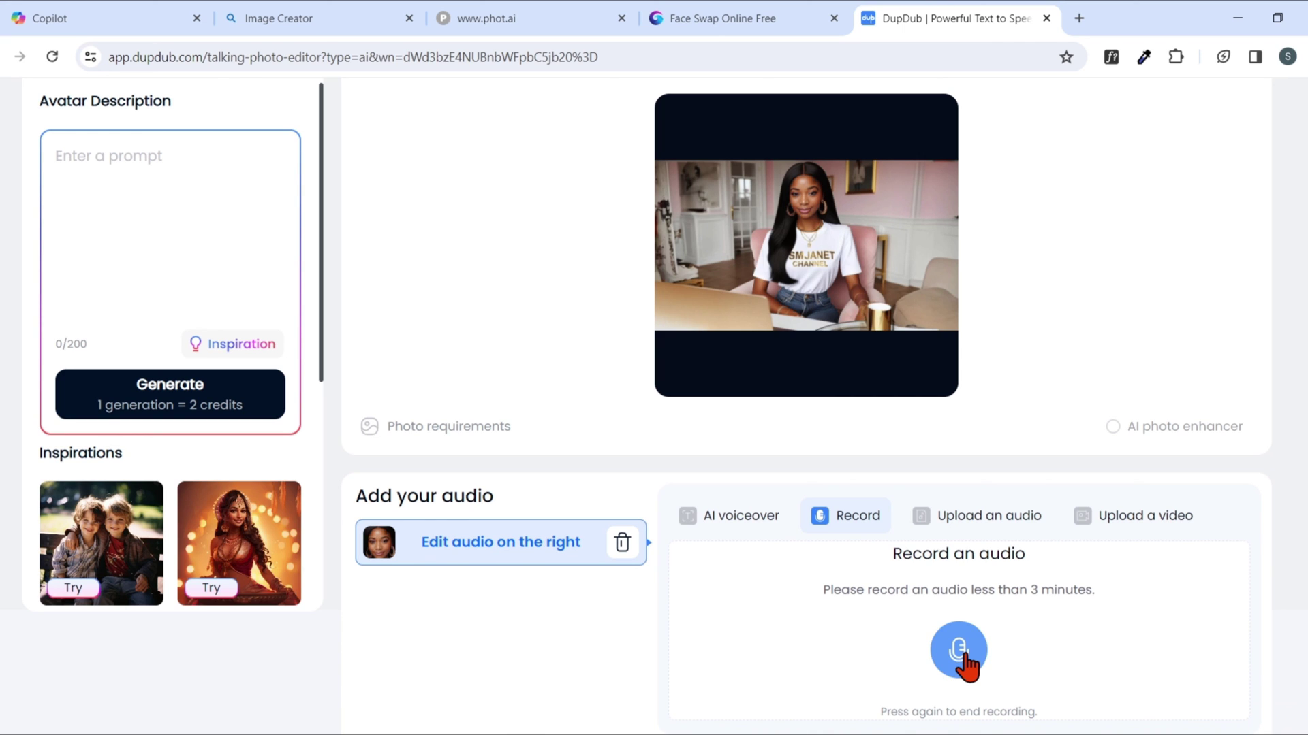
click(960, 654)
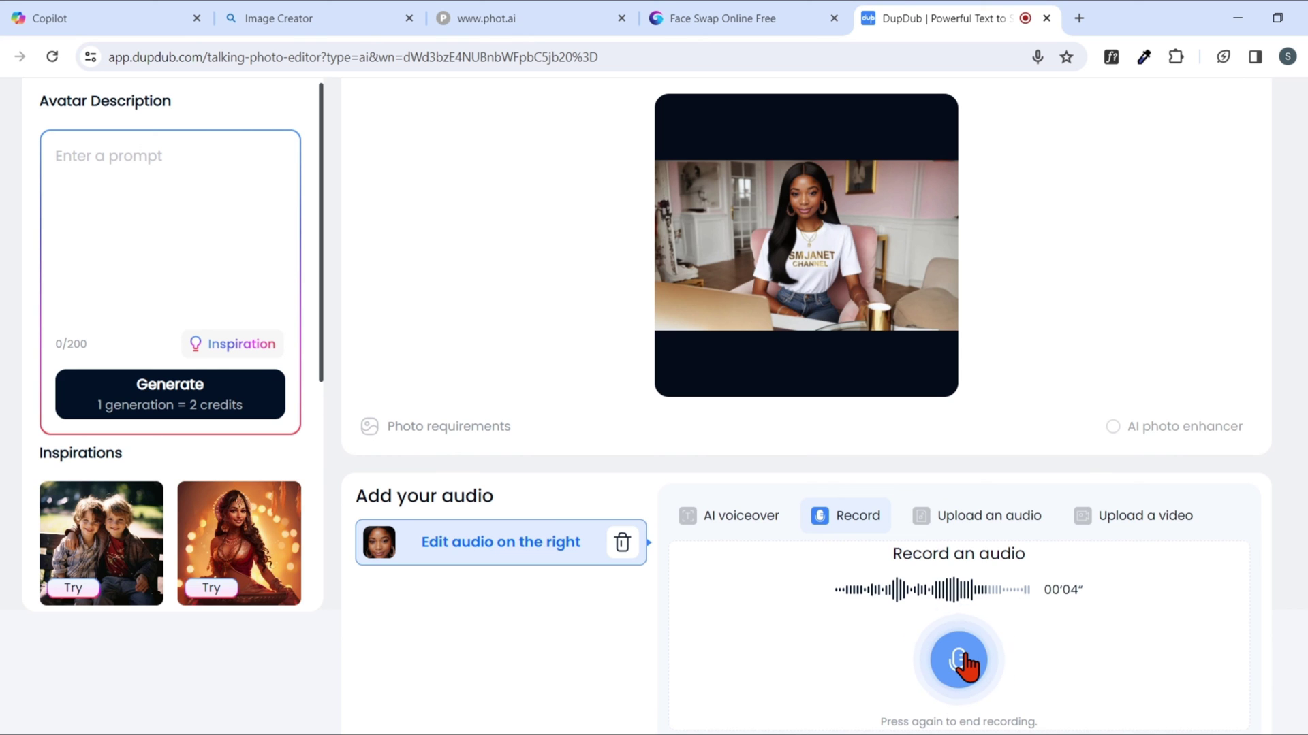
click(968, 664)
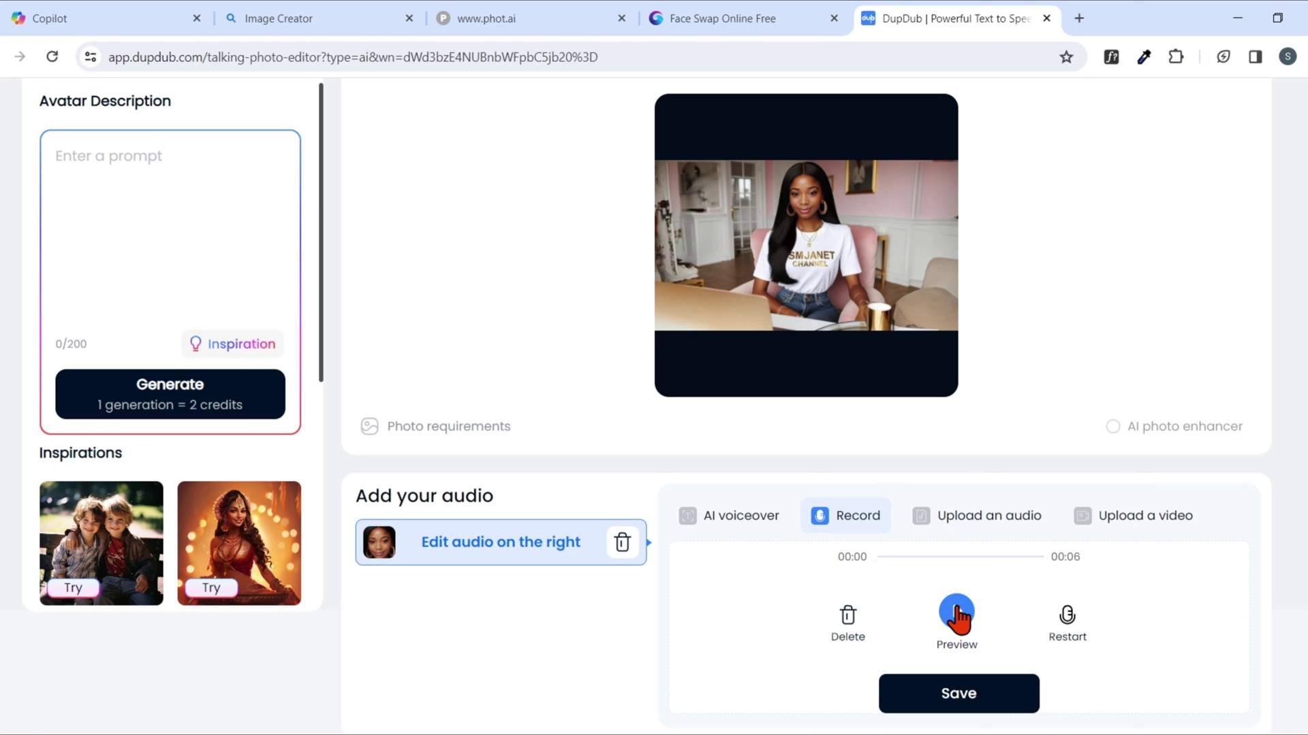
click(960, 621)
click(994, 702)
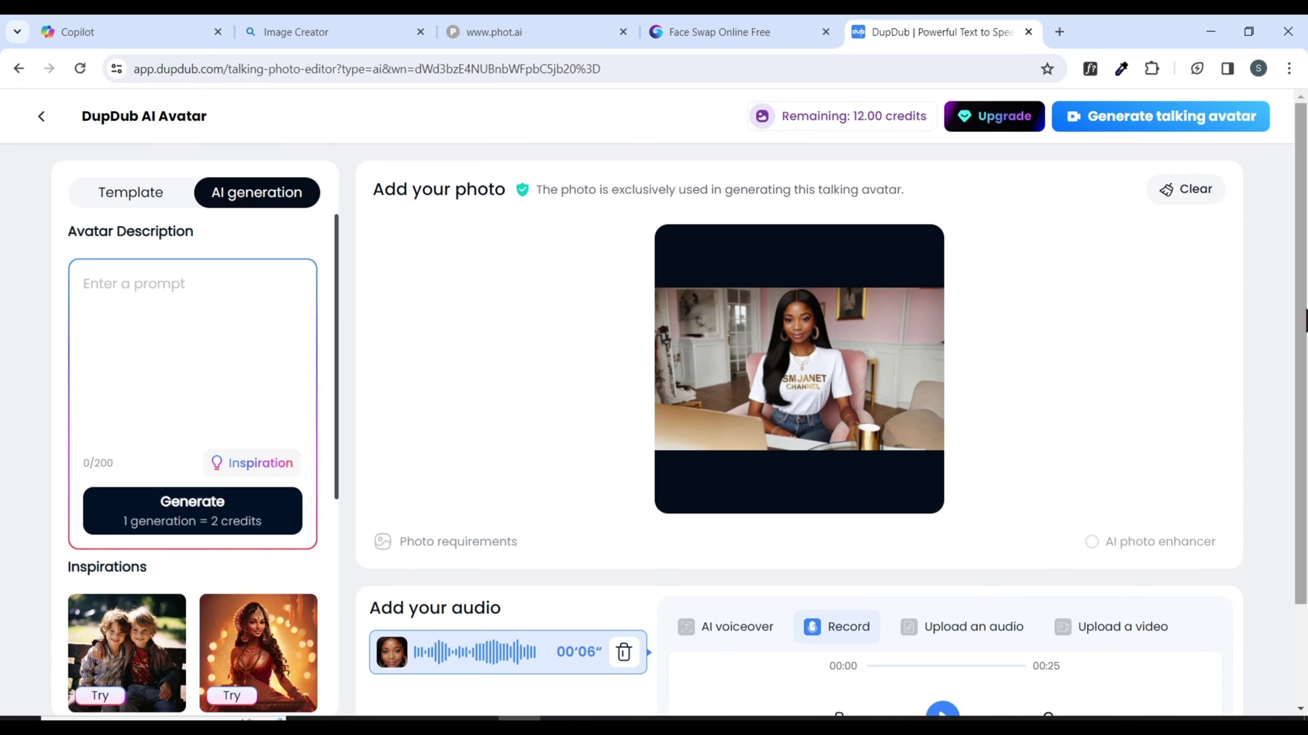
Generate the talking avatar from the photo and recorded audio, and open the further options of the finished avatar
click(1167, 126)
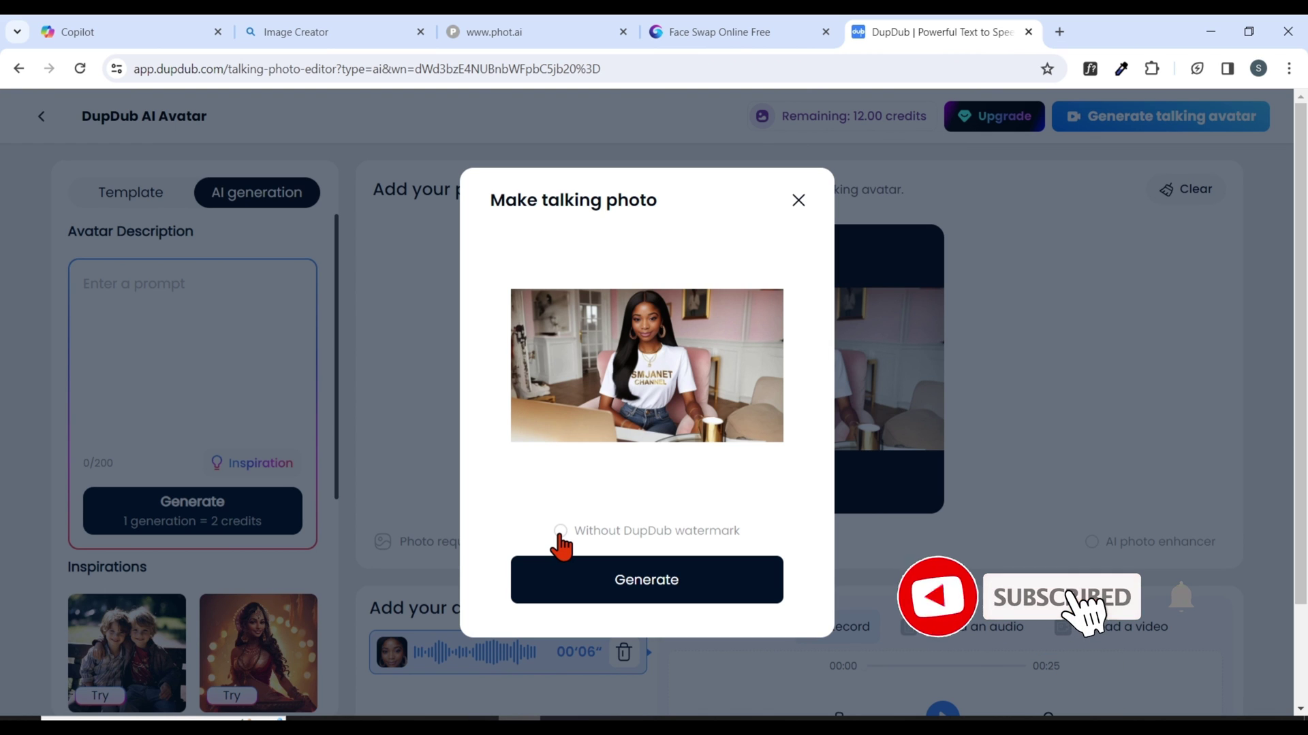
click(596, 590)
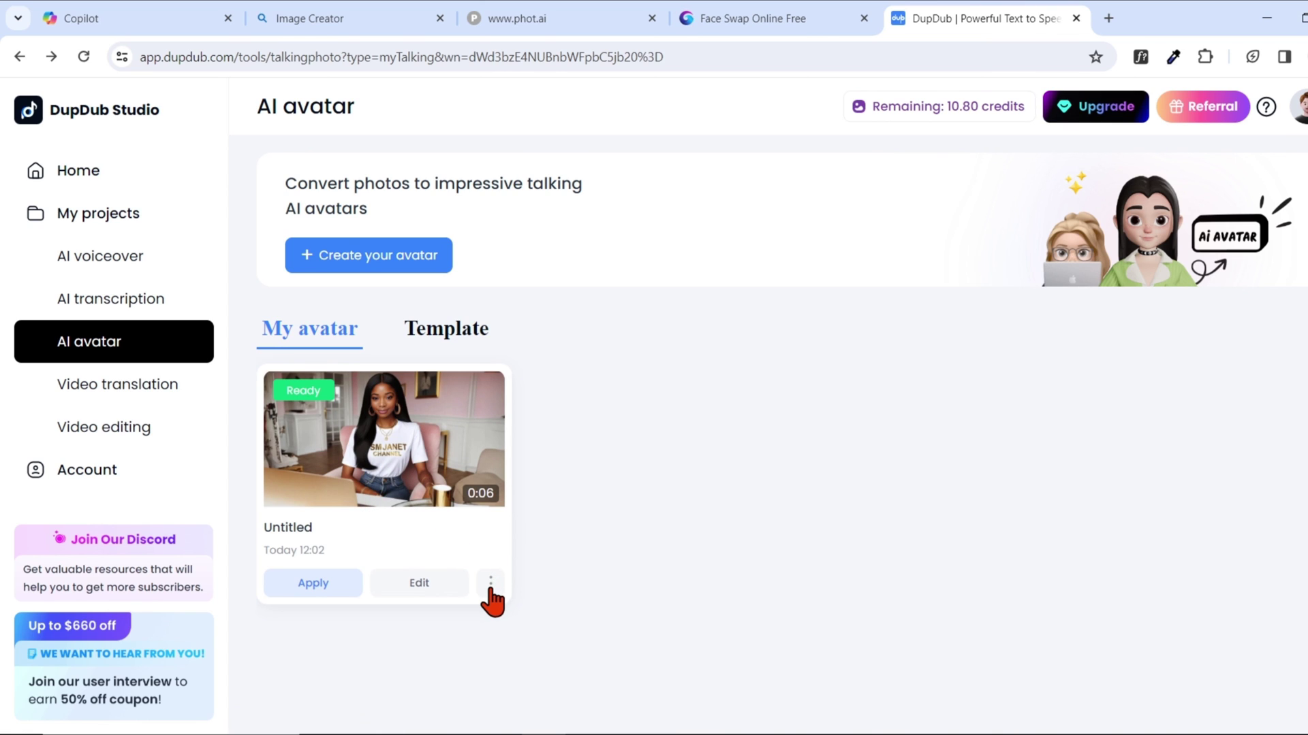
click(490, 584)
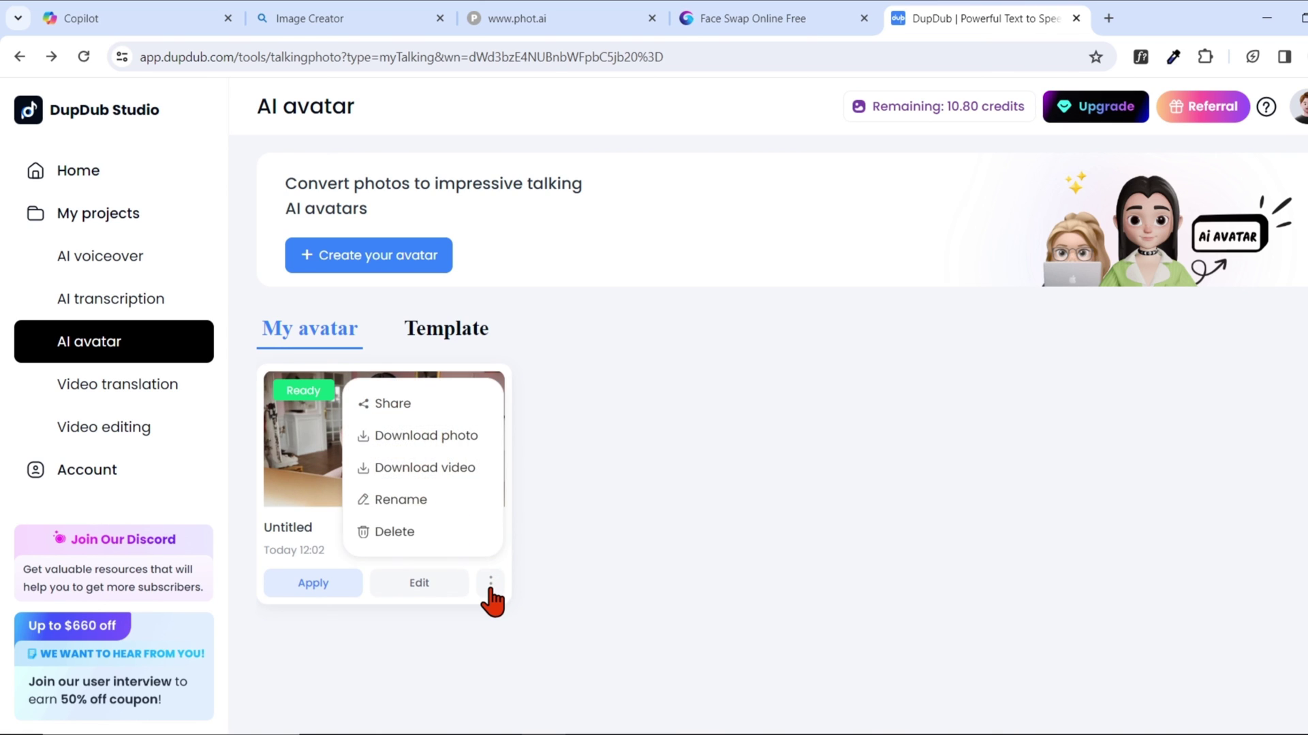